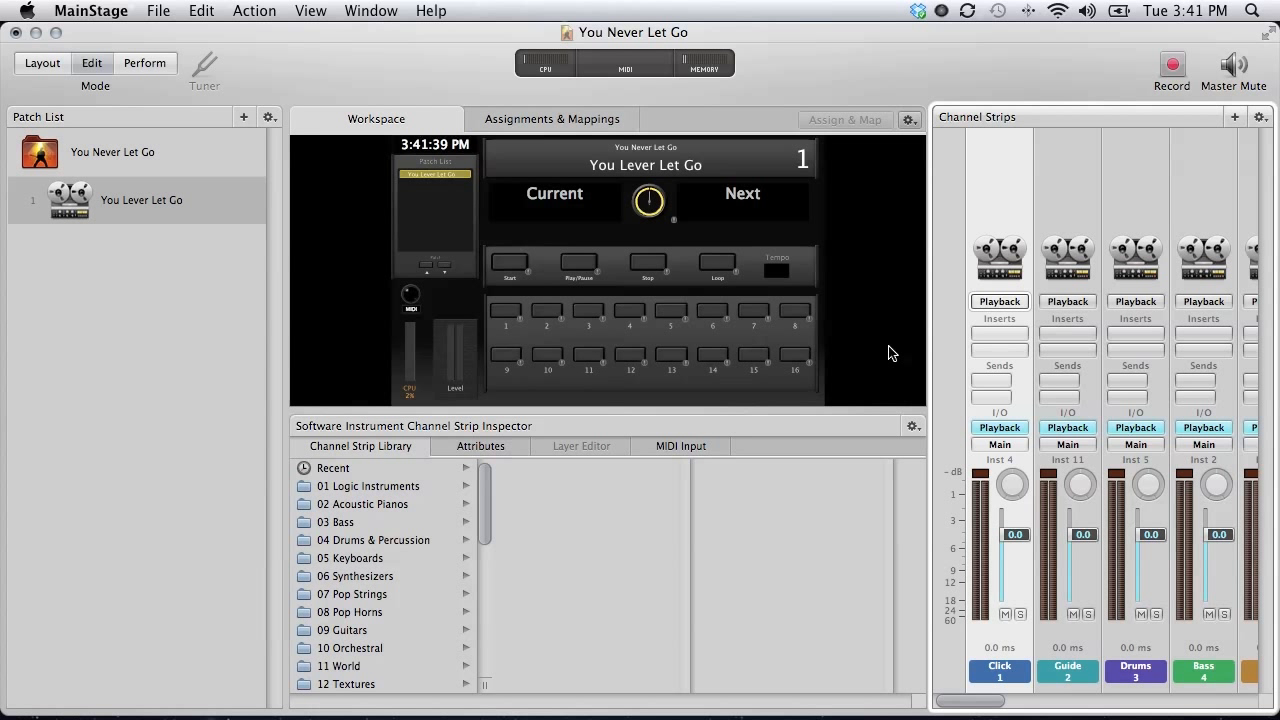
Open the Click strip's Playback plug-in window, loaded with YNLG - Click_79.aif.
{"action": "left_click", "coordinate": [1067, 182]}
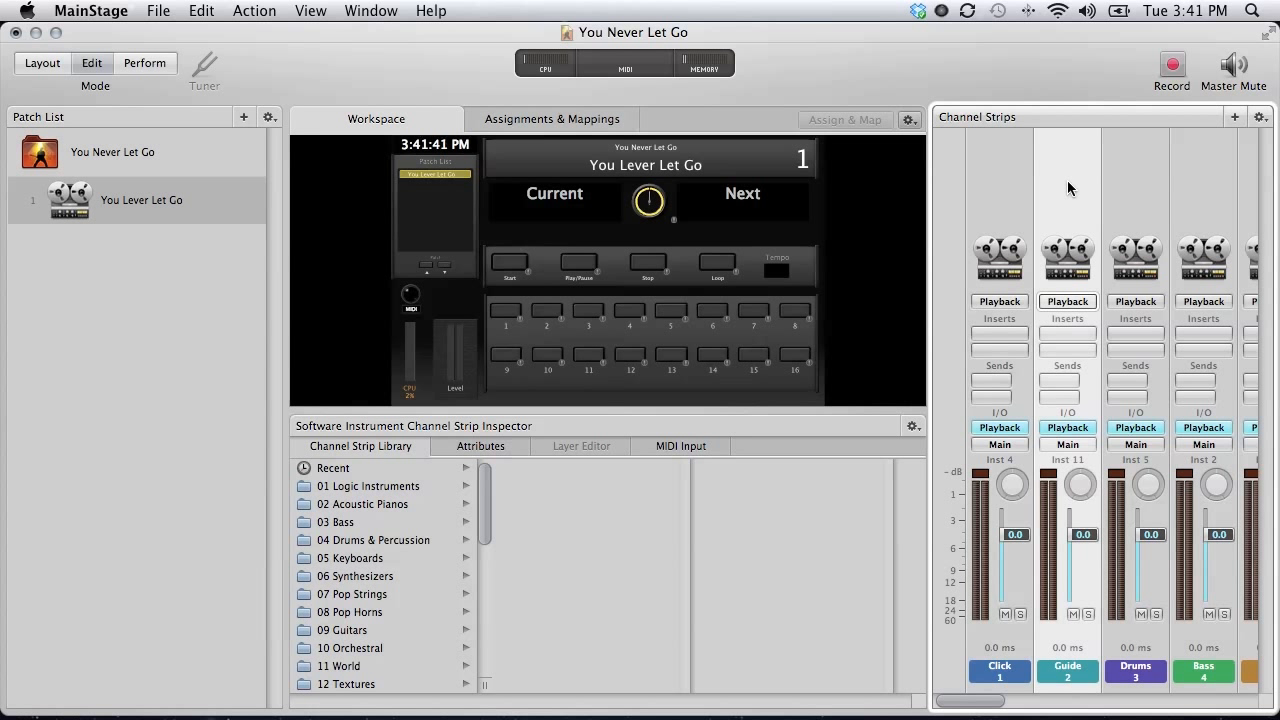
{"action": "left_click", "coordinate": [1008, 182]}
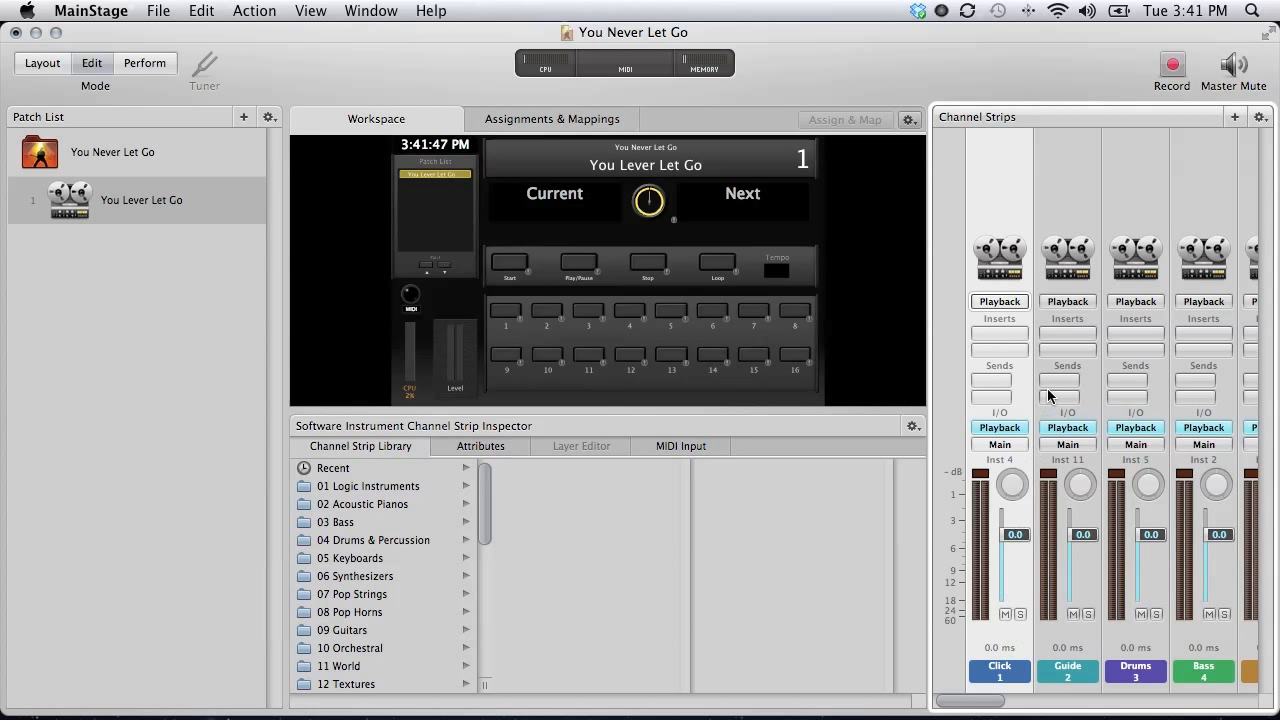
{"action": "left_click", "coordinate": [1000, 432]}
{"action": "left_click", "coordinate": [1000, 430]}
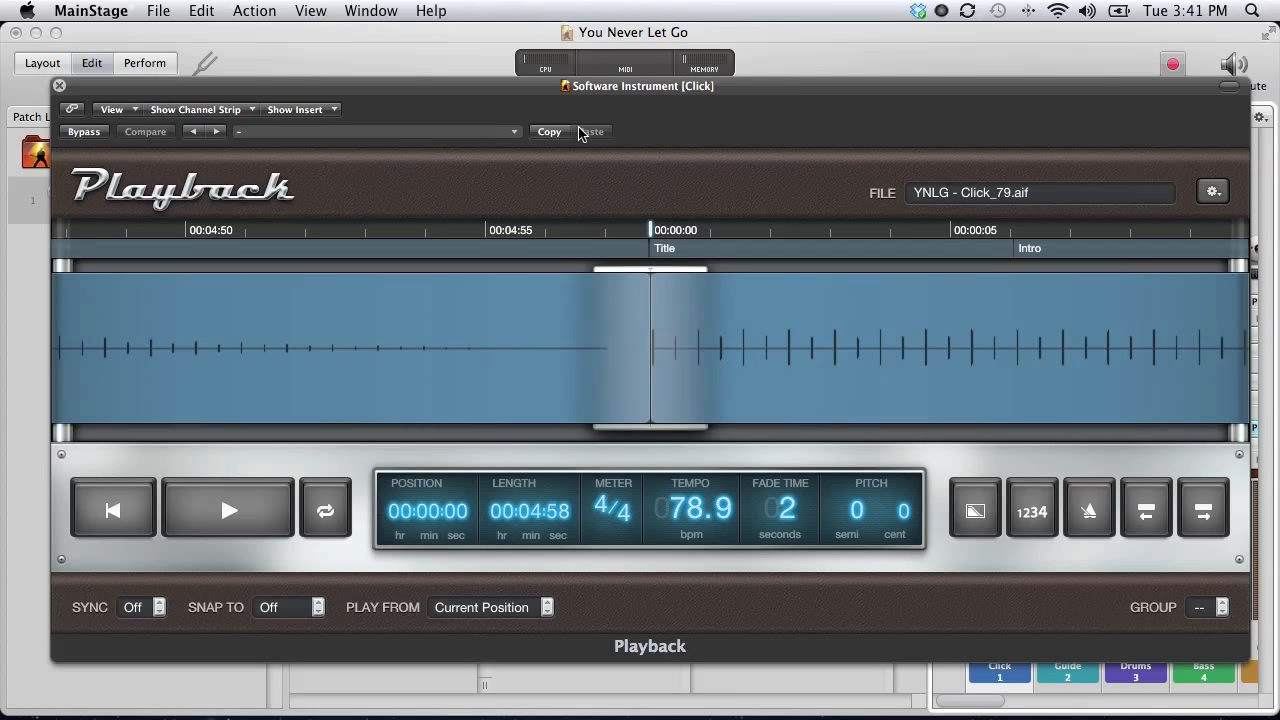
Reposition the Playback window so the mixer and channel strips are visible.
{"action": "left_click_drag", "start_coordinate": [865, 90], "coordinate": [826, 73]}
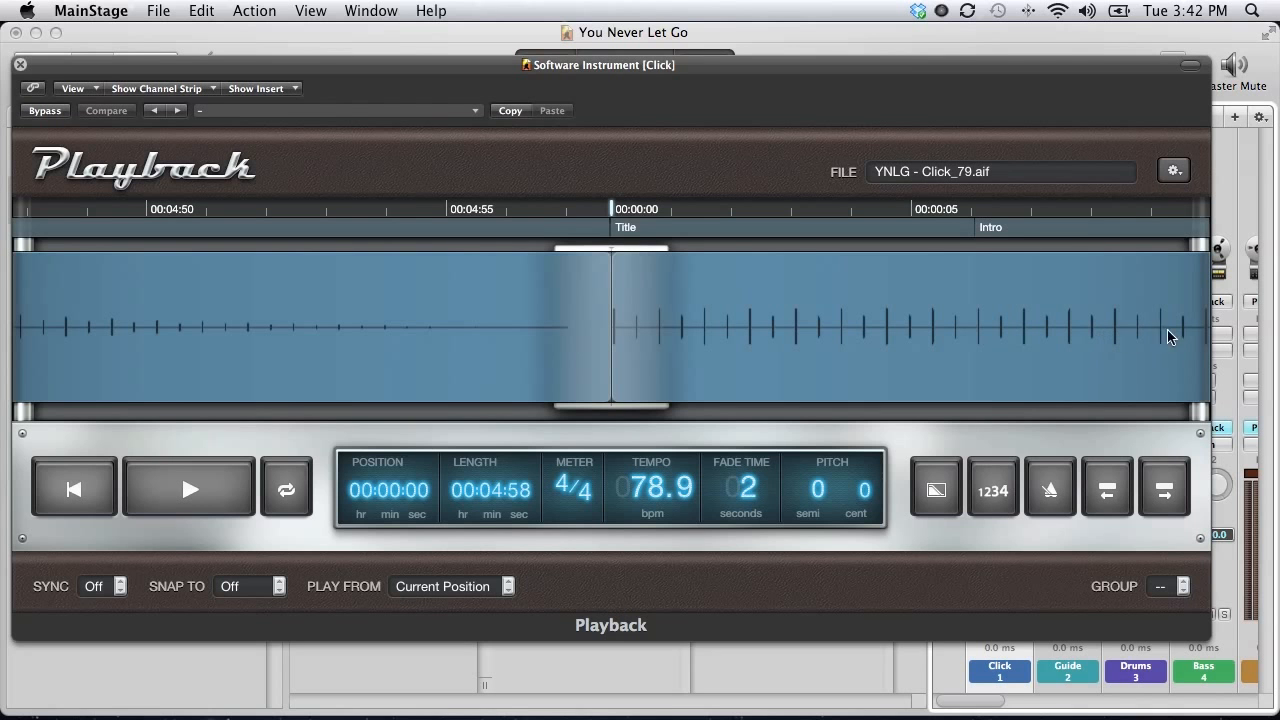
{"action": "left_click_drag", "start_coordinate": [1114, 68], "coordinate": [850, 48]}
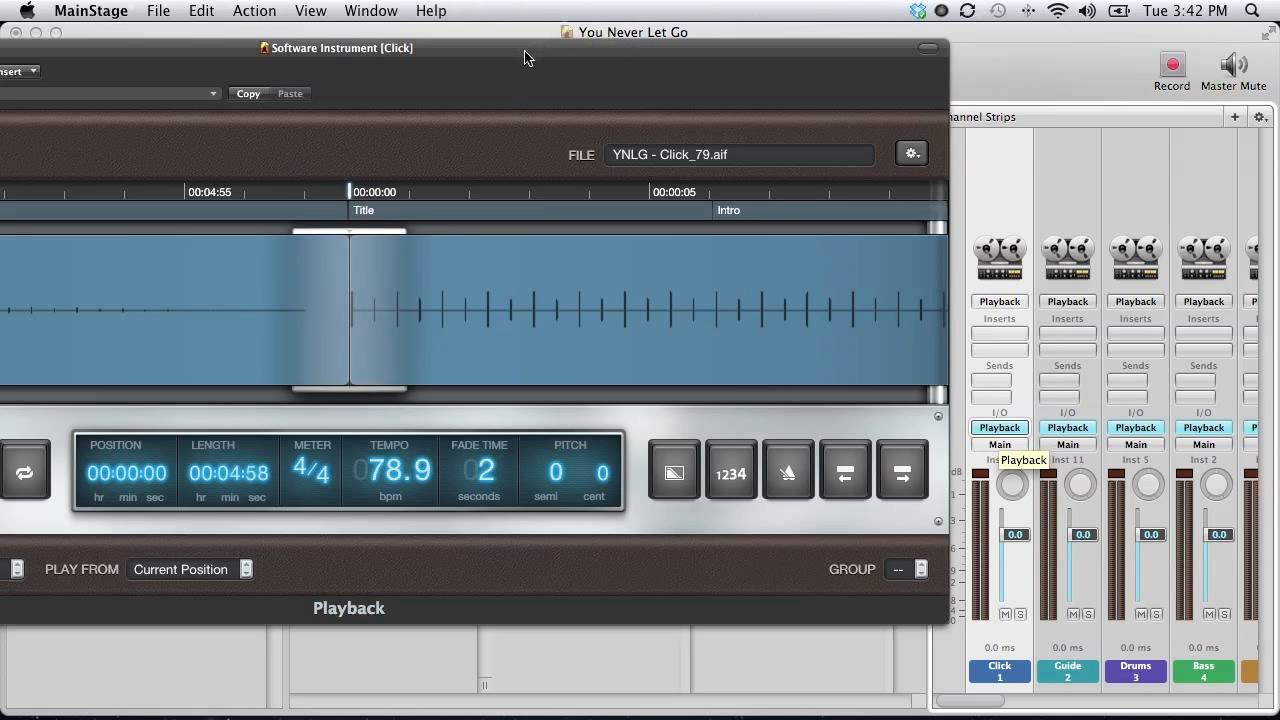
{"action": "left_click_drag", "start_coordinate": [520, 49], "coordinate": [908, 202]}
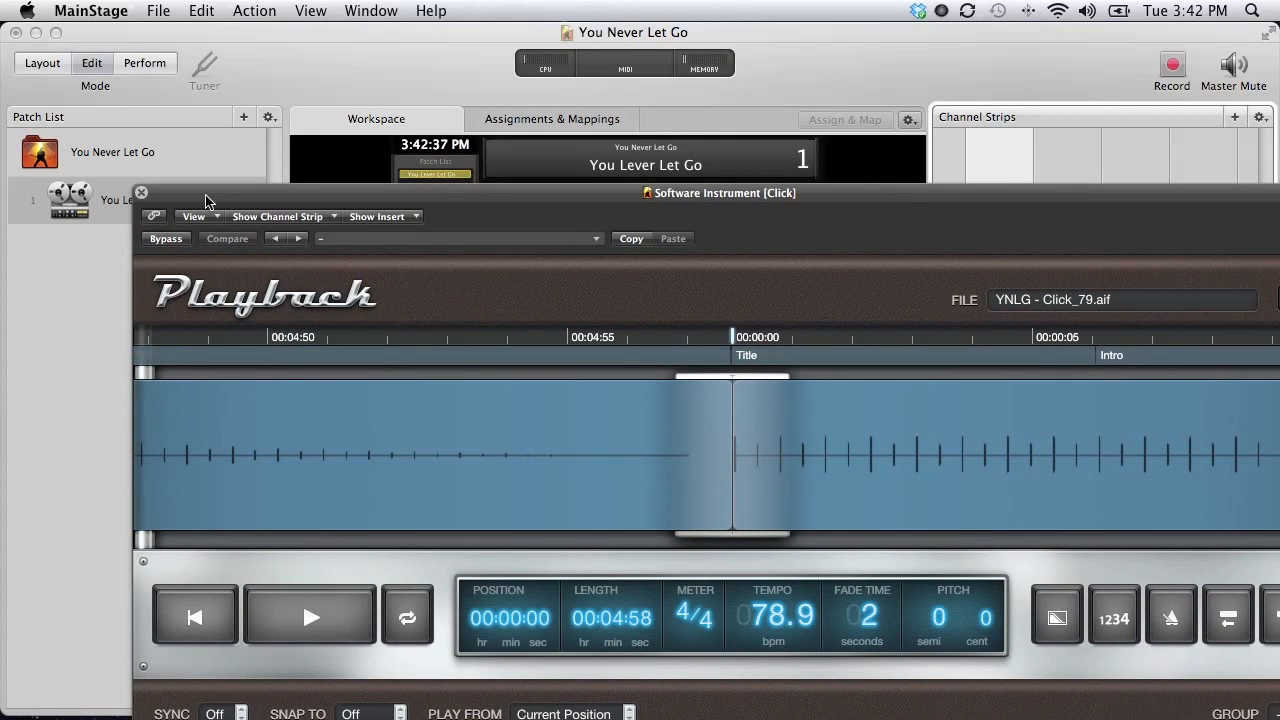
Link the plug-in window to strip selection and check it against the Guide and Drums strips.
{"action": "left_click", "coordinate": [153, 217]}
{"action": "left_click", "coordinate": [1073, 157]}
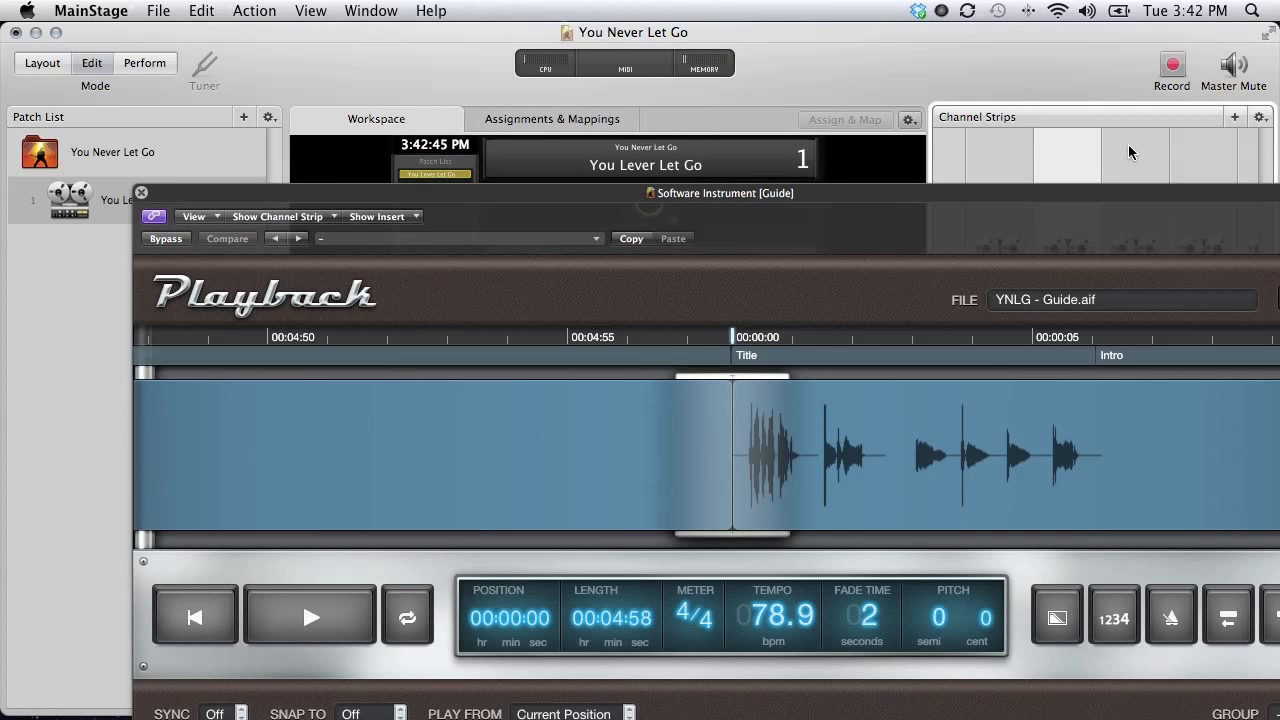
{"action": "left_click", "coordinate": [1129, 151]}
{"action": "left_click", "coordinate": [1075, 152]}
{"action": "left_click", "coordinate": [1145, 153]}
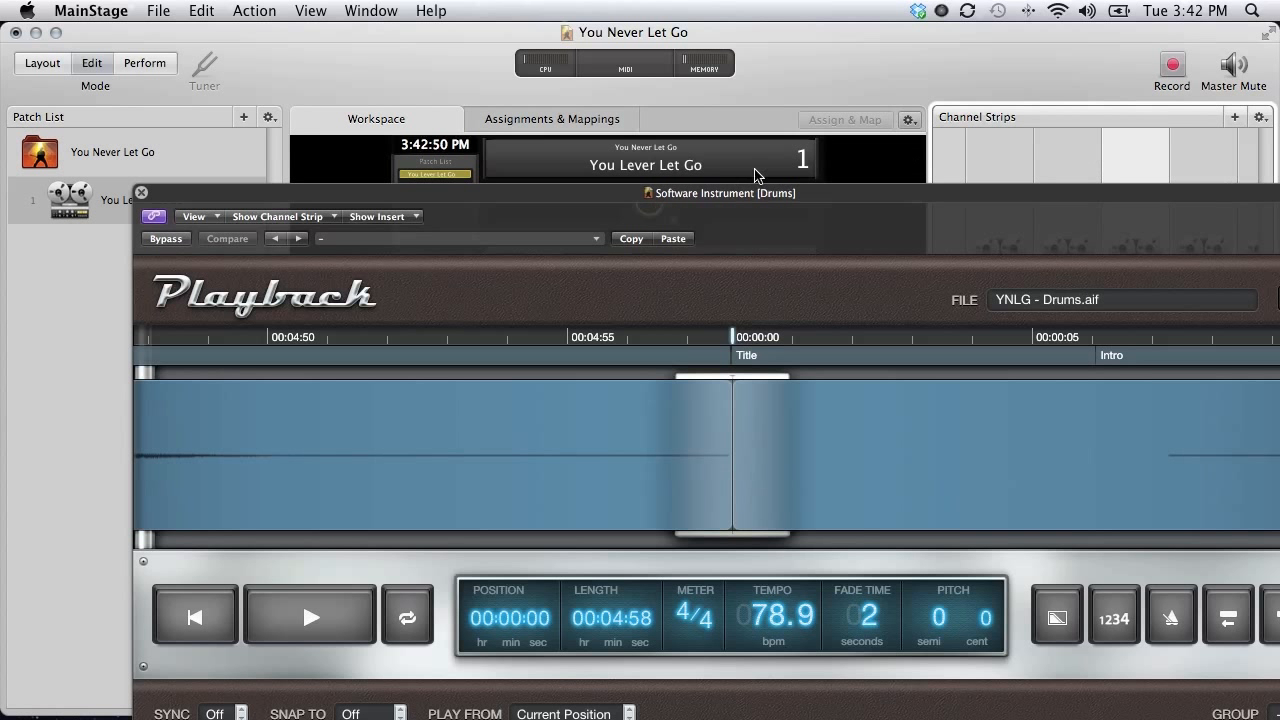
Unlink the window and select several strips to confirm it no longer follows.
{"action": "left_click", "coordinate": [154, 218]}
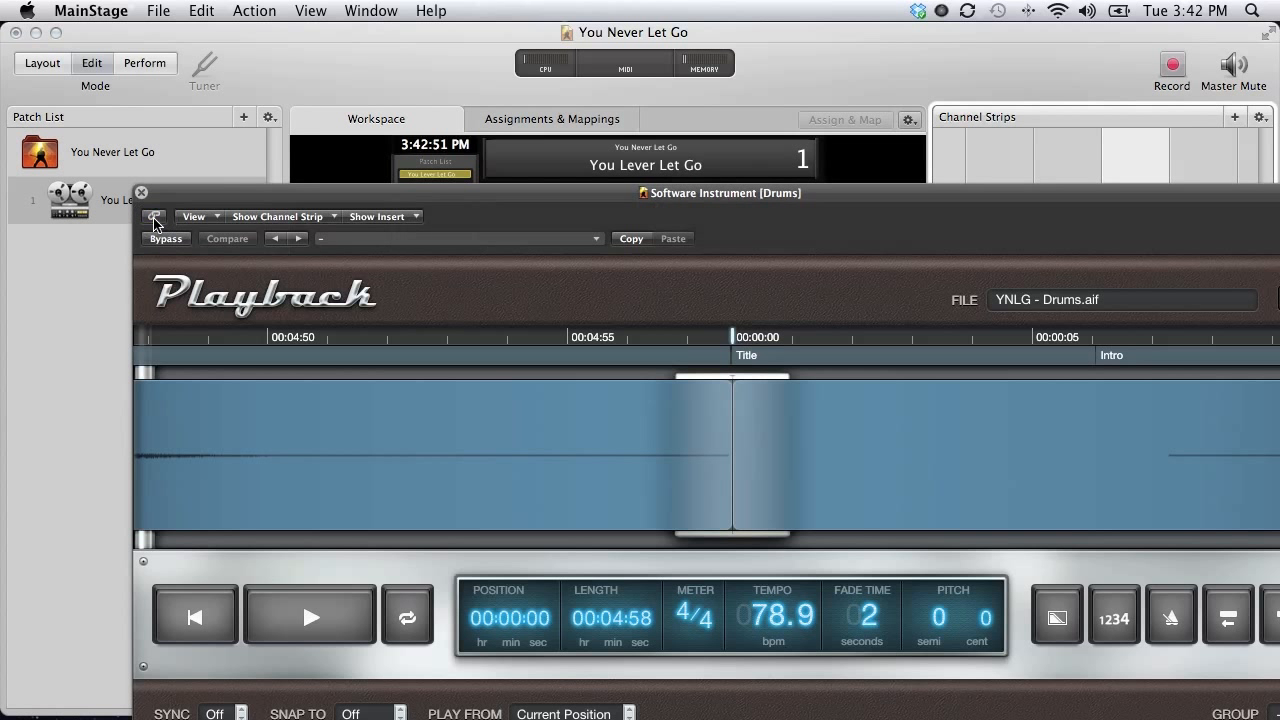
{"action": "left_click", "coordinate": [1062, 156]}
{"action": "left_click", "coordinate": [992, 157]}
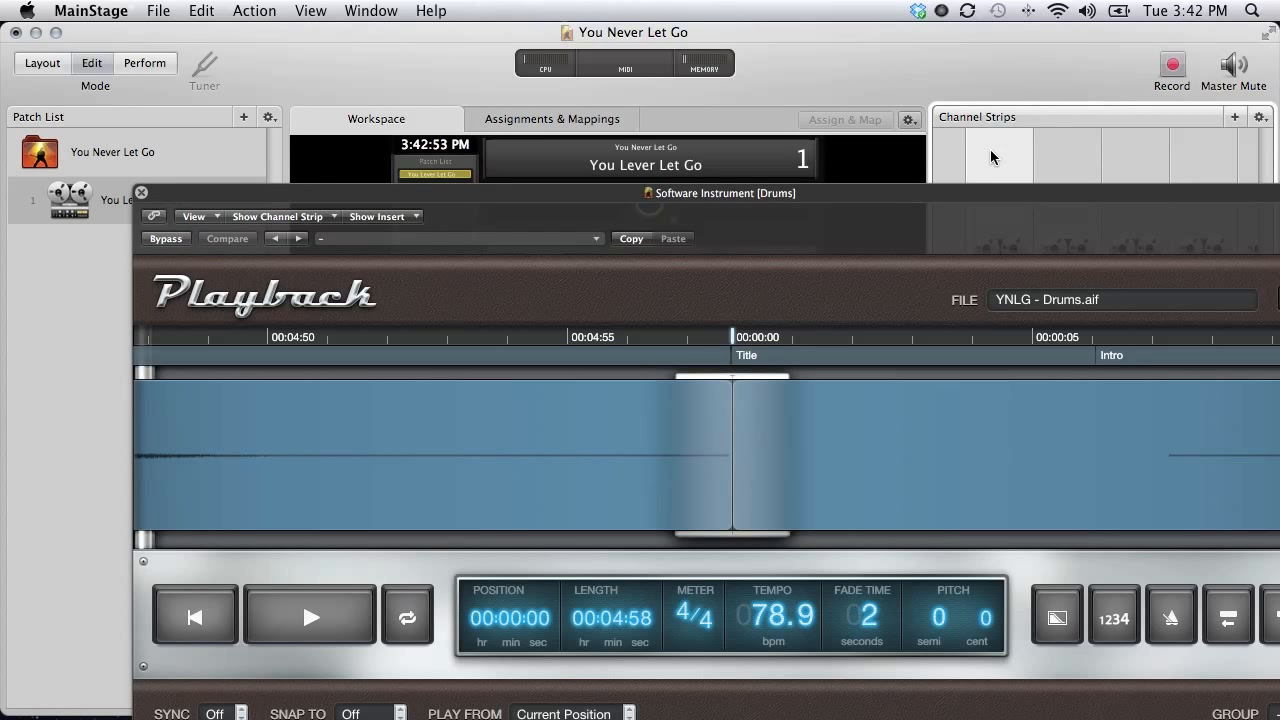
{"action": "left_click", "coordinate": [1094, 160]}
{"action": "left_click", "coordinate": [1130, 158]}
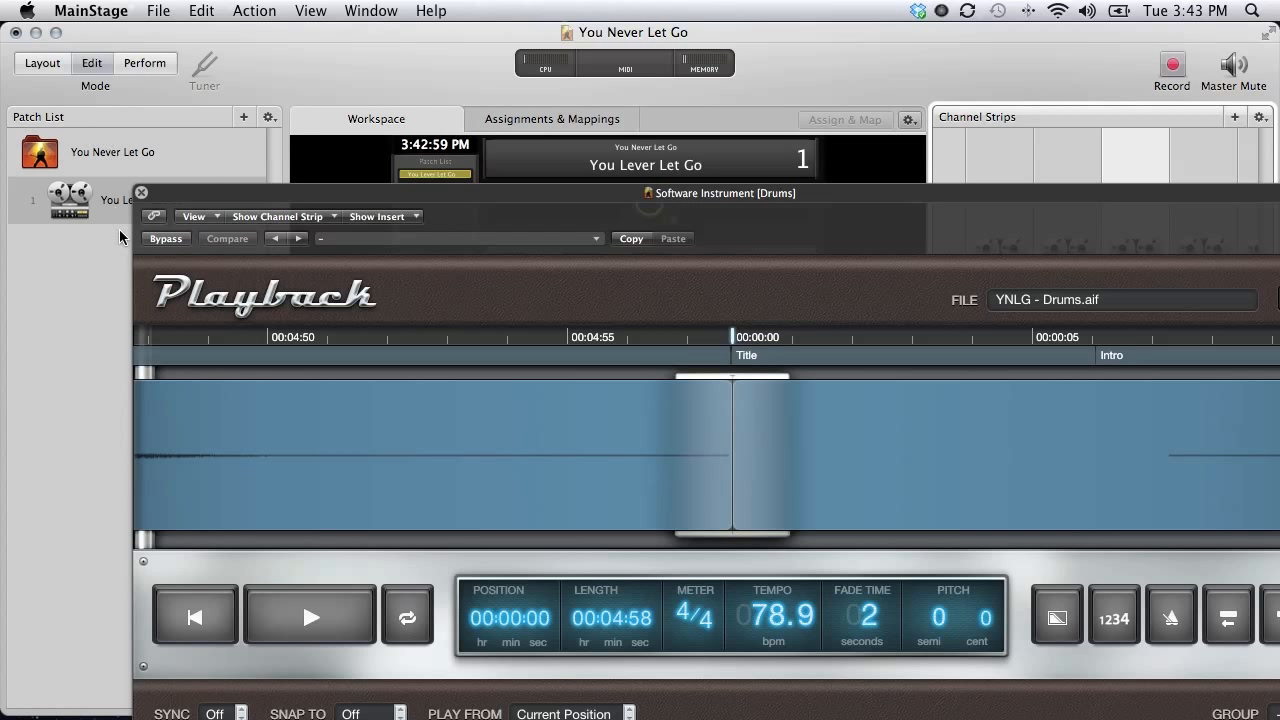
Relink the window to strip selection and return it to the Click strip.
{"action": "left_click", "coordinate": [153, 216]}
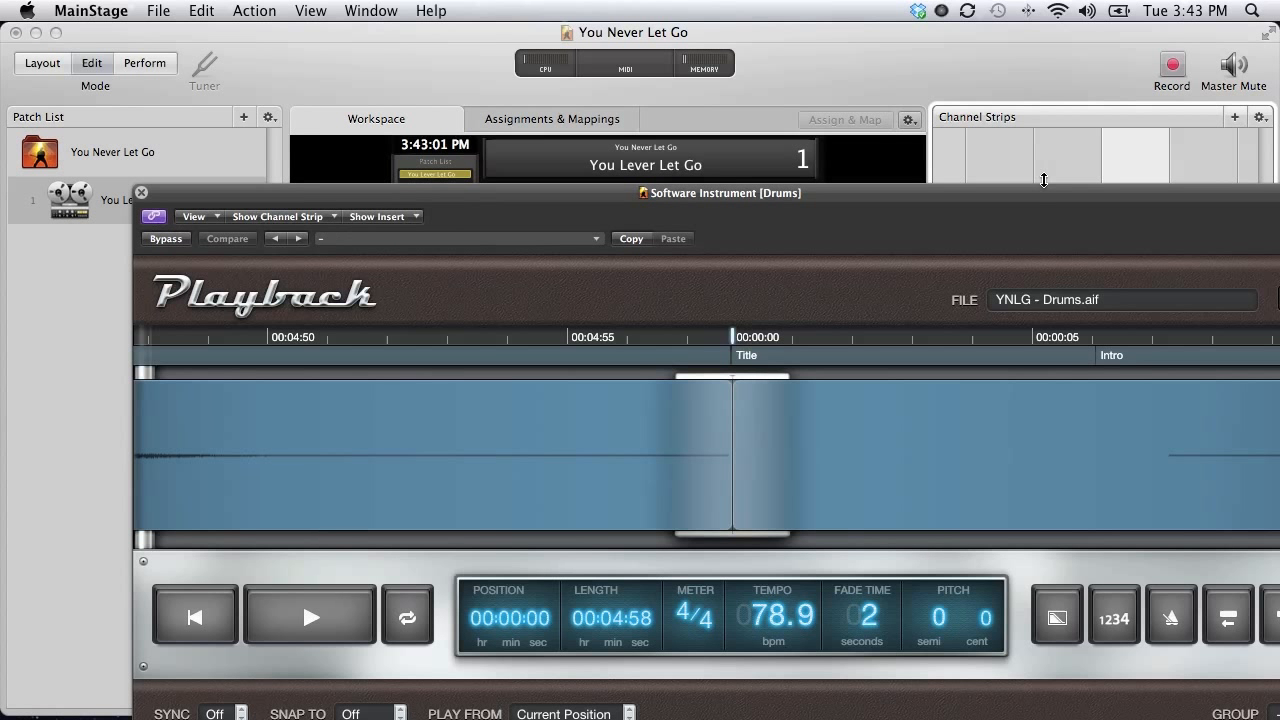
{"action": "left_click", "coordinate": [1077, 162]}
{"action": "left_click", "coordinate": [995, 152]}
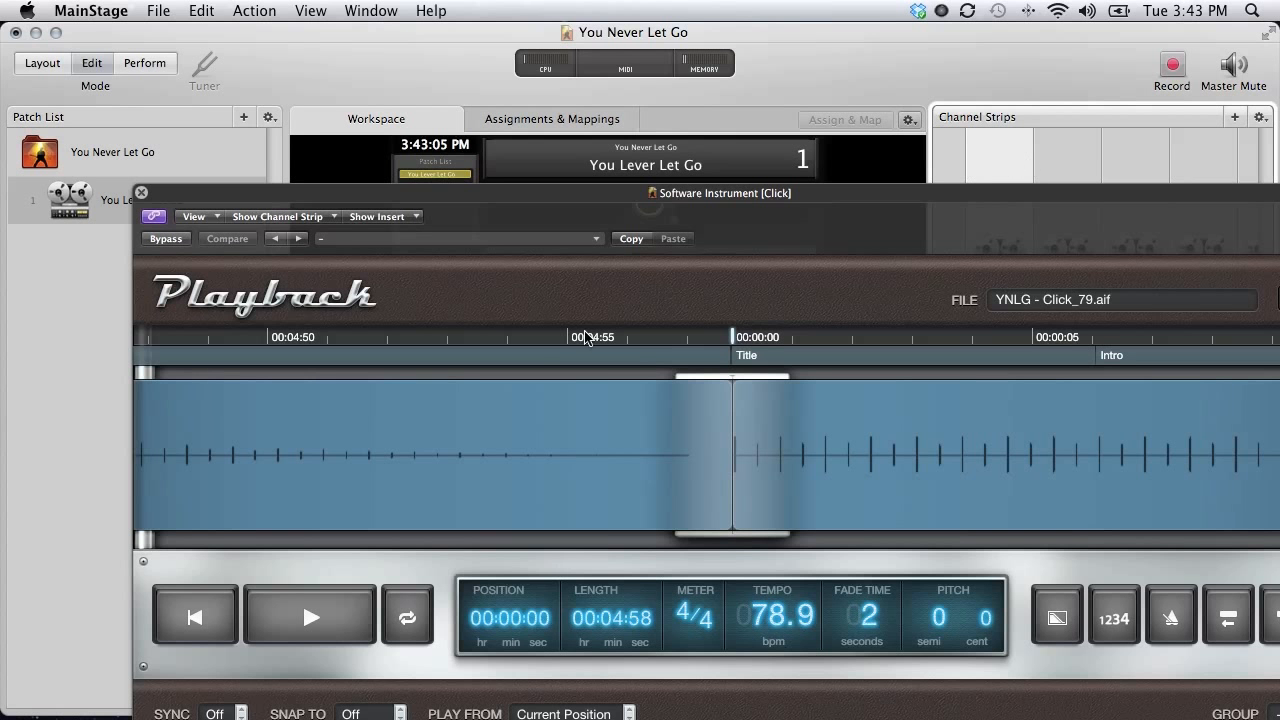
Set the Click playback's Snap To option to Wait for Marker.
{"action": "left_click_drag", "start_coordinate": [475, 199], "coordinate": [451, 96]}
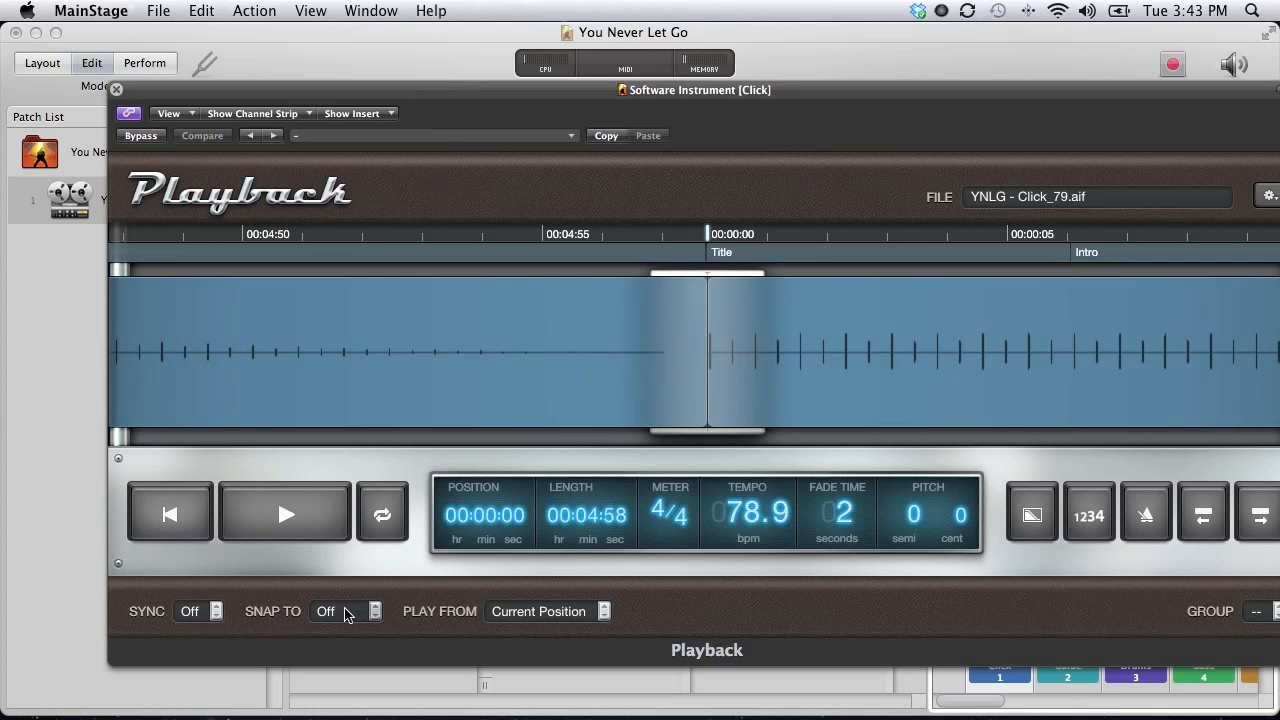
{"action": "left_click", "coordinate": [372, 612]}
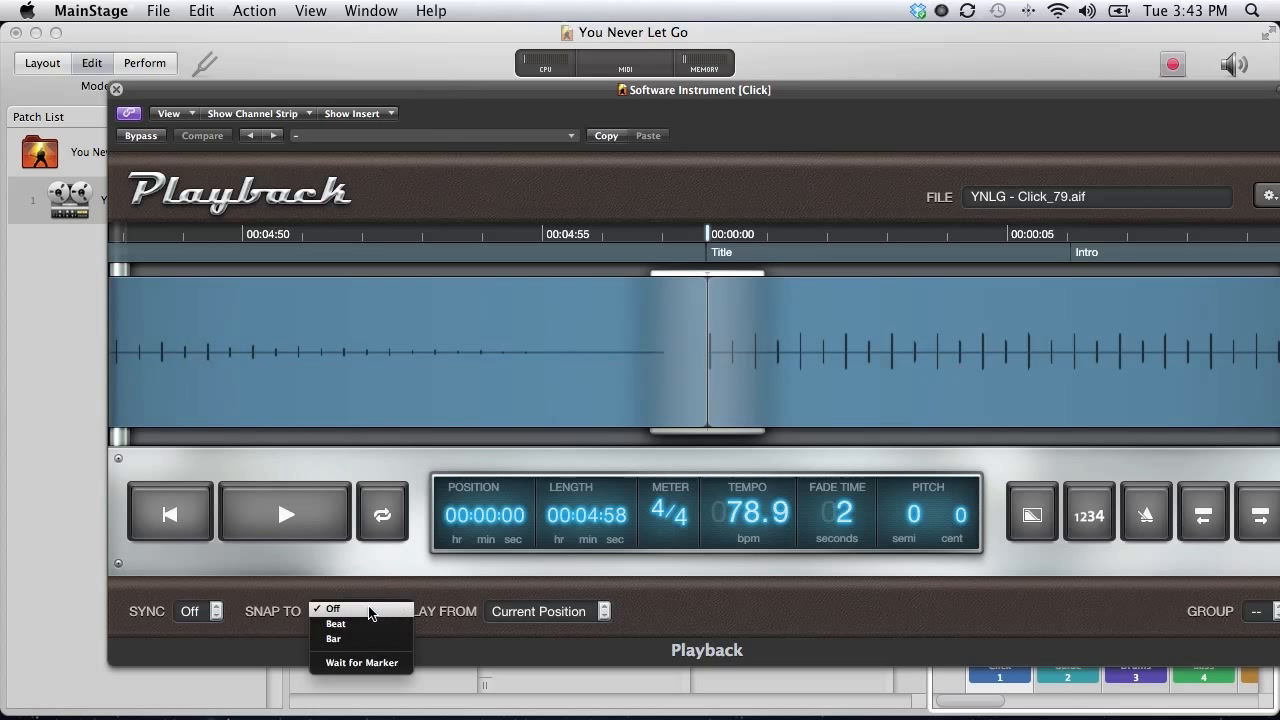
{"action": "left_click", "coordinate": [369, 663]}
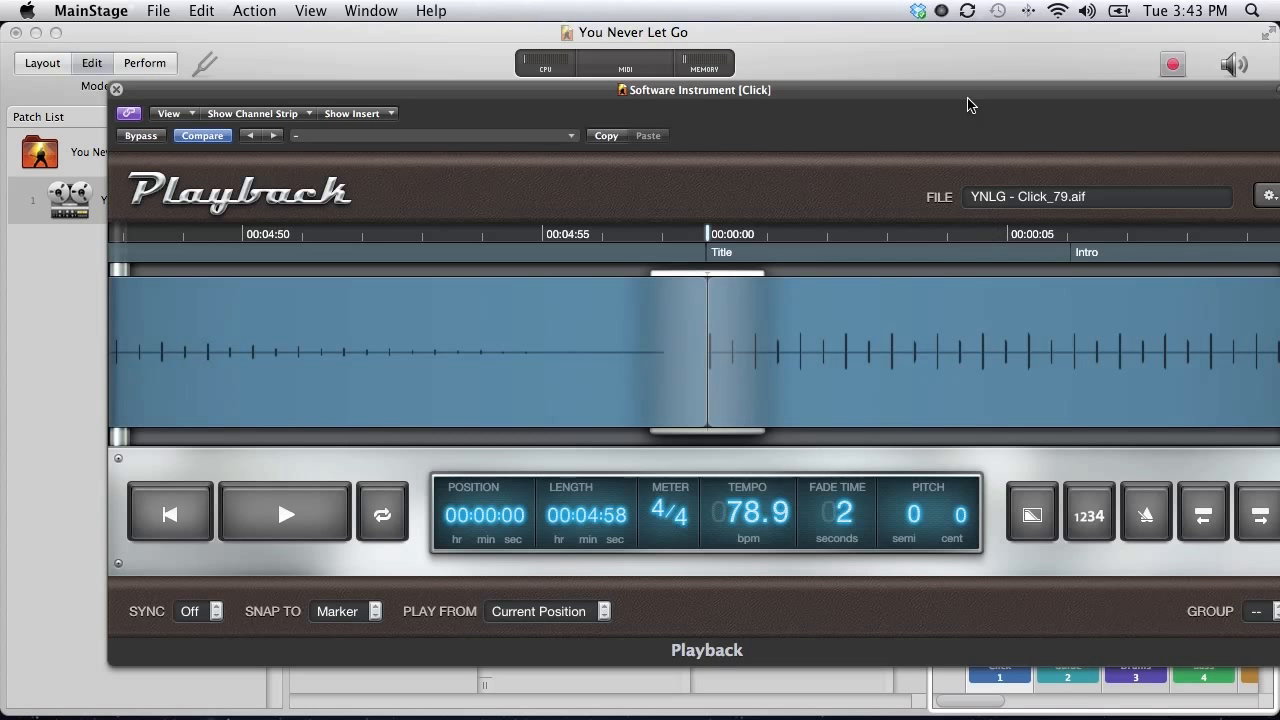
{"action": "left_click_drag", "start_coordinate": [966, 89], "coordinate": [751, 70]}
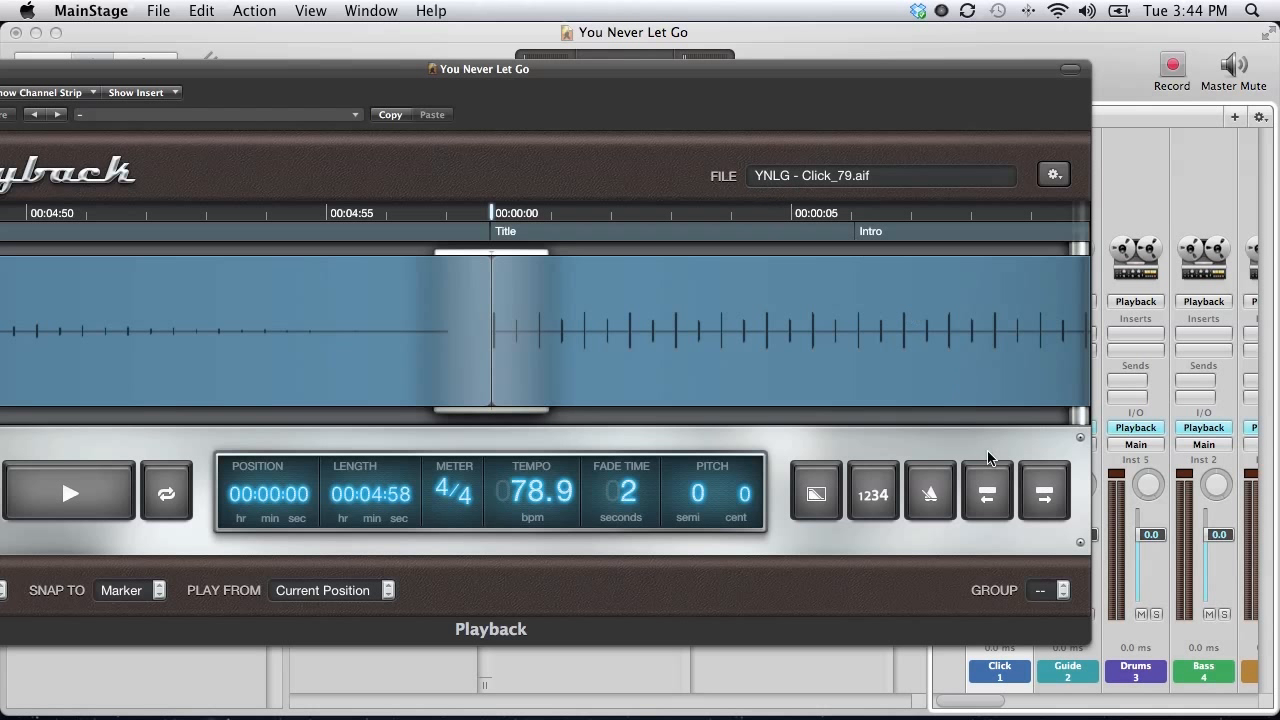
Assign the Click playback to group Y.
{"action": "left_click", "coordinate": [1062, 590]}
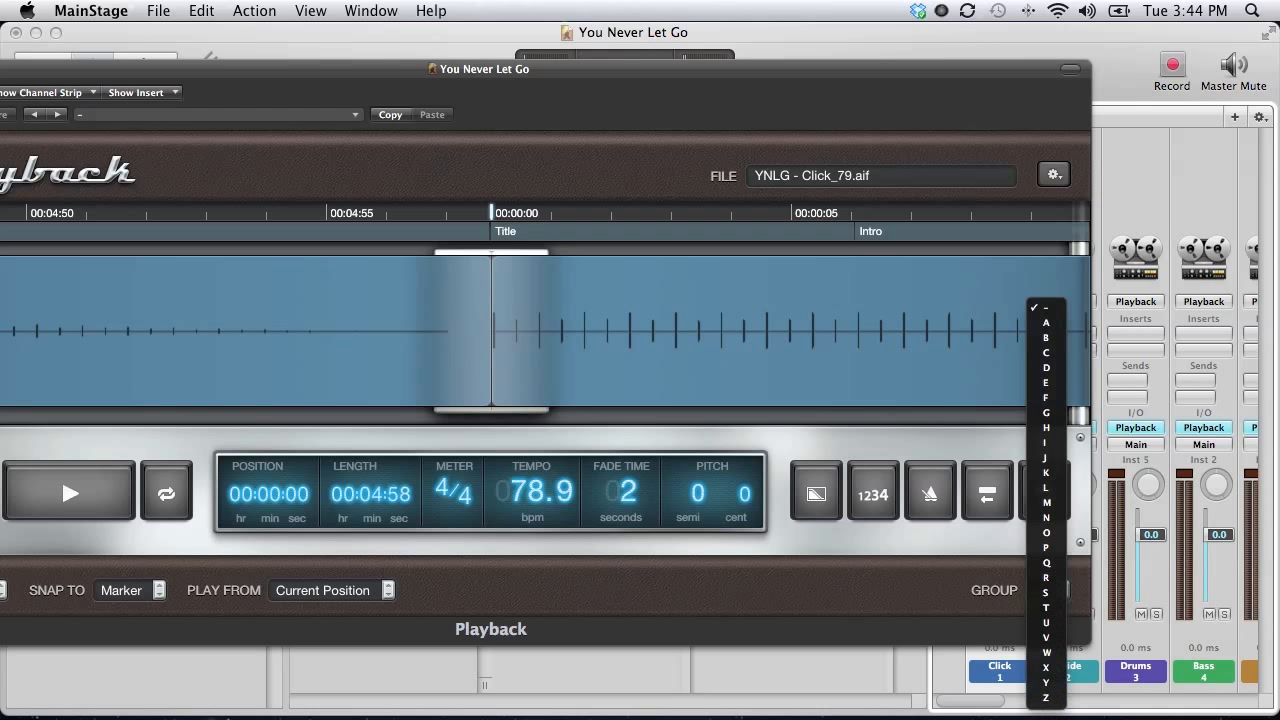
{"action": "left_click", "coordinate": [1048, 683]}
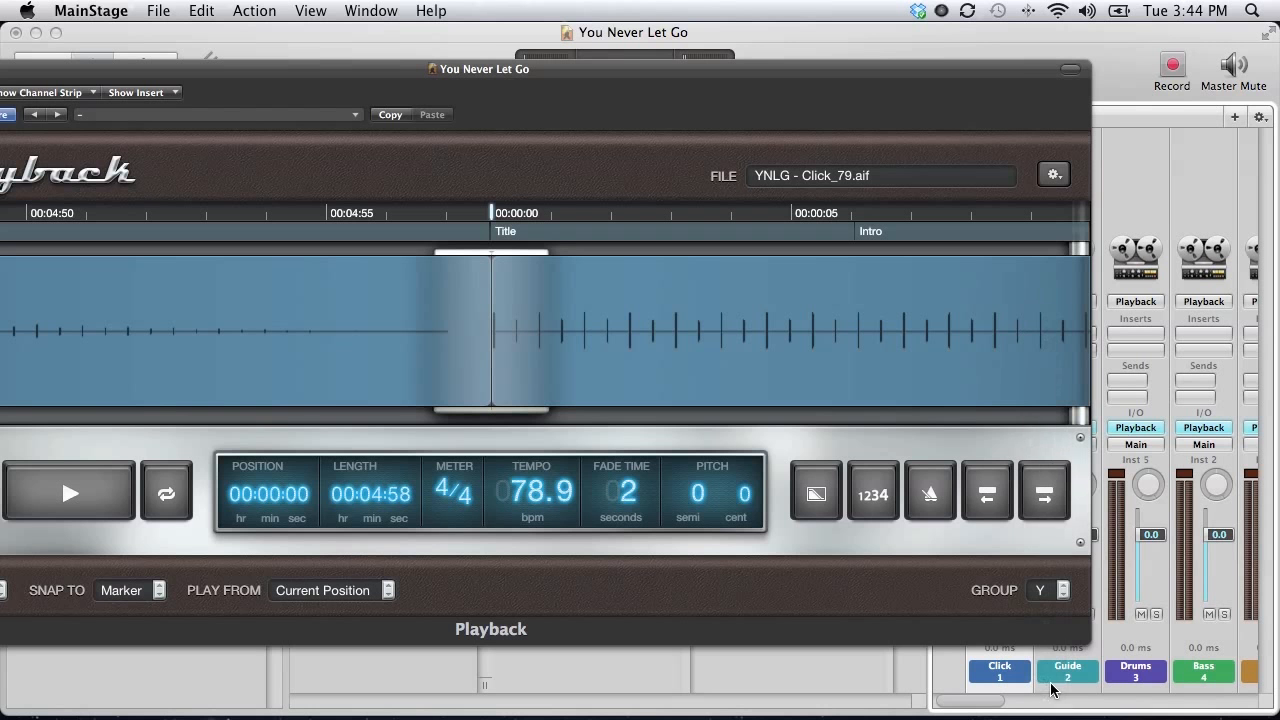
{"action": "left_click_drag", "start_coordinate": [1017, 70], "coordinate": [903, 104]}
Give the Guide playback Snap To Wait for Marker and group Y.
{"action": "left_click", "coordinate": [1066, 162]}
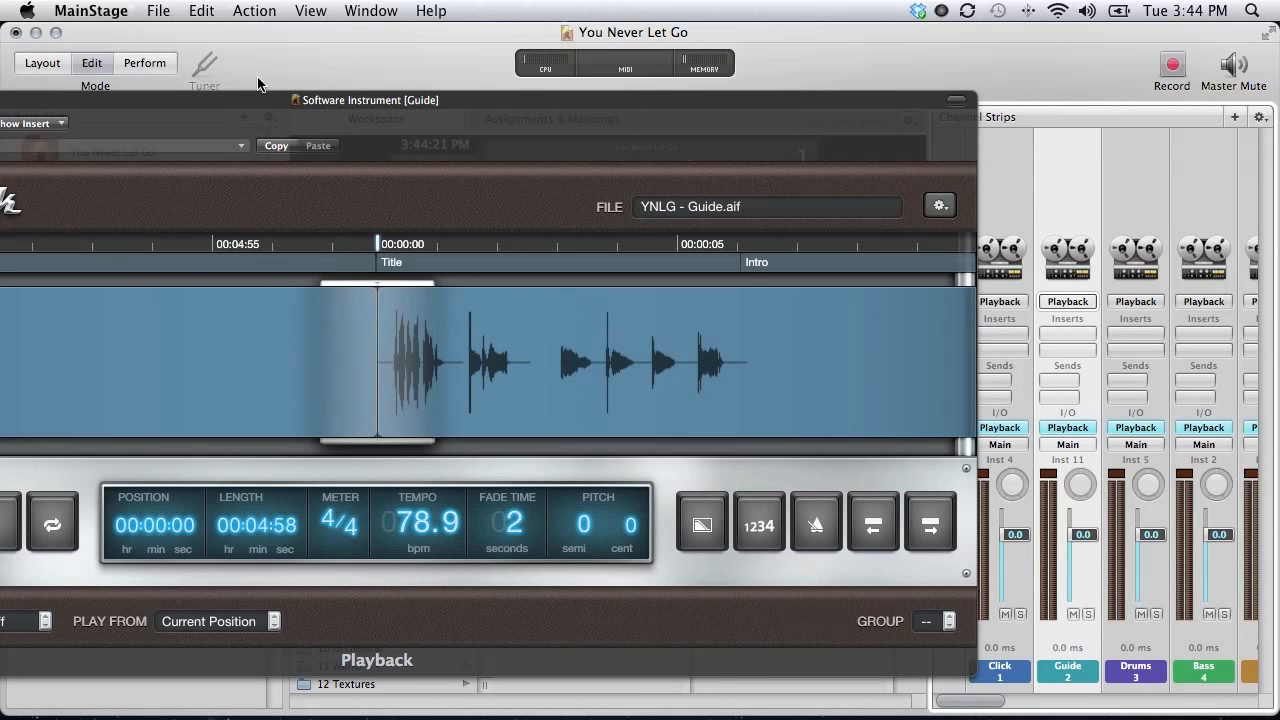
{"action": "left_click_drag", "start_coordinate": [253, 100], "coordinate": [322, 32]}
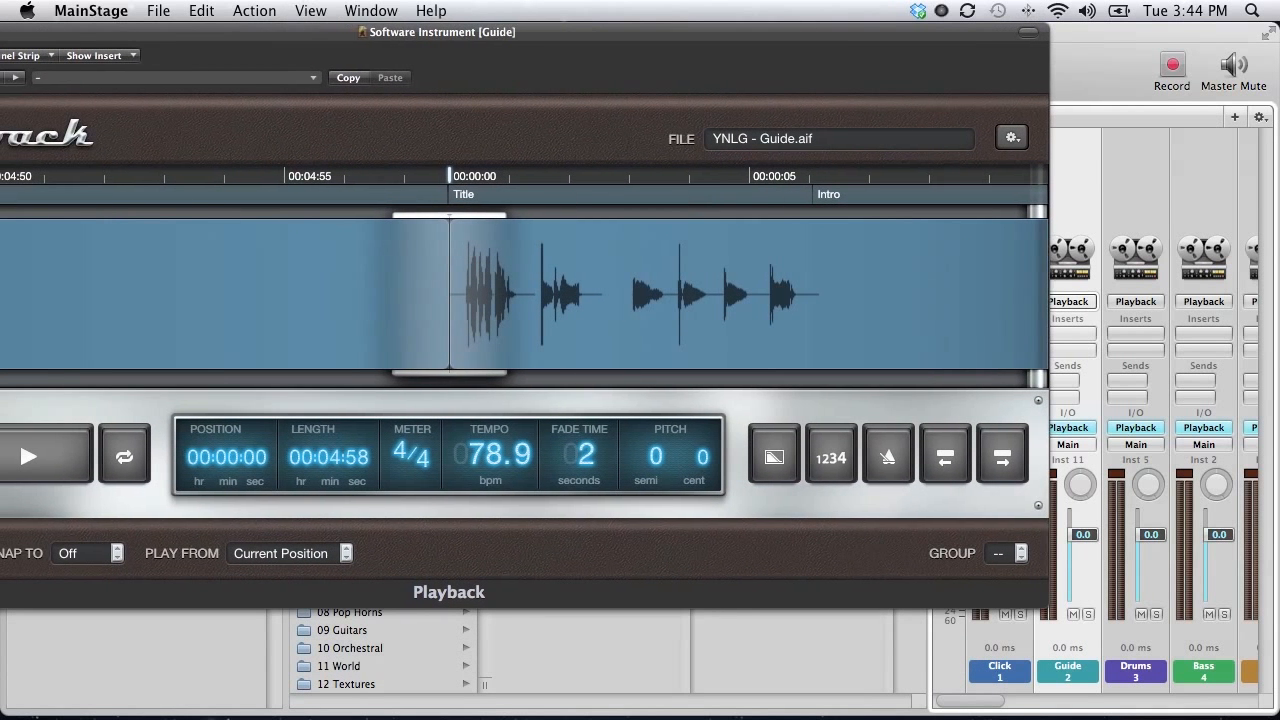
{"action": "left_click", "coordinate": [86, 556]}
{"action": "left_click", "coordinate": [92, 614]}
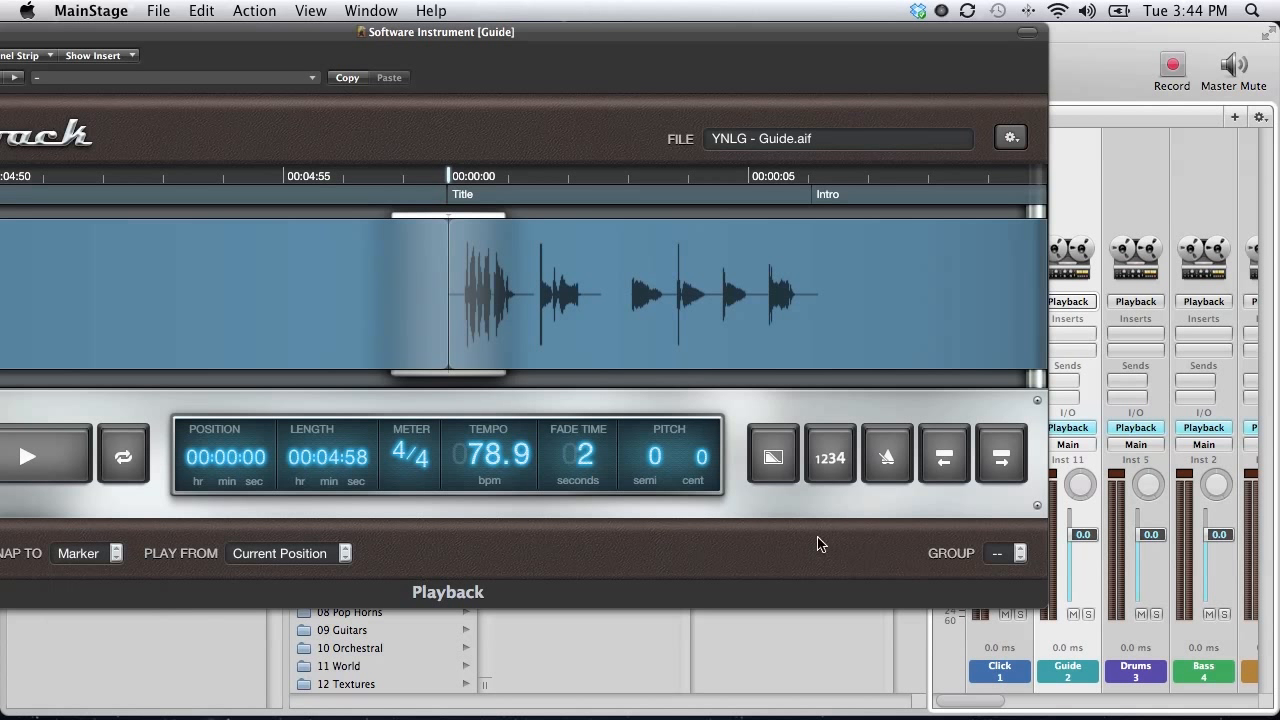
{"action": "left_click", "coordinate": [1018, 553]}
{"action": "left_click", "coordinate": [1010, 550]}
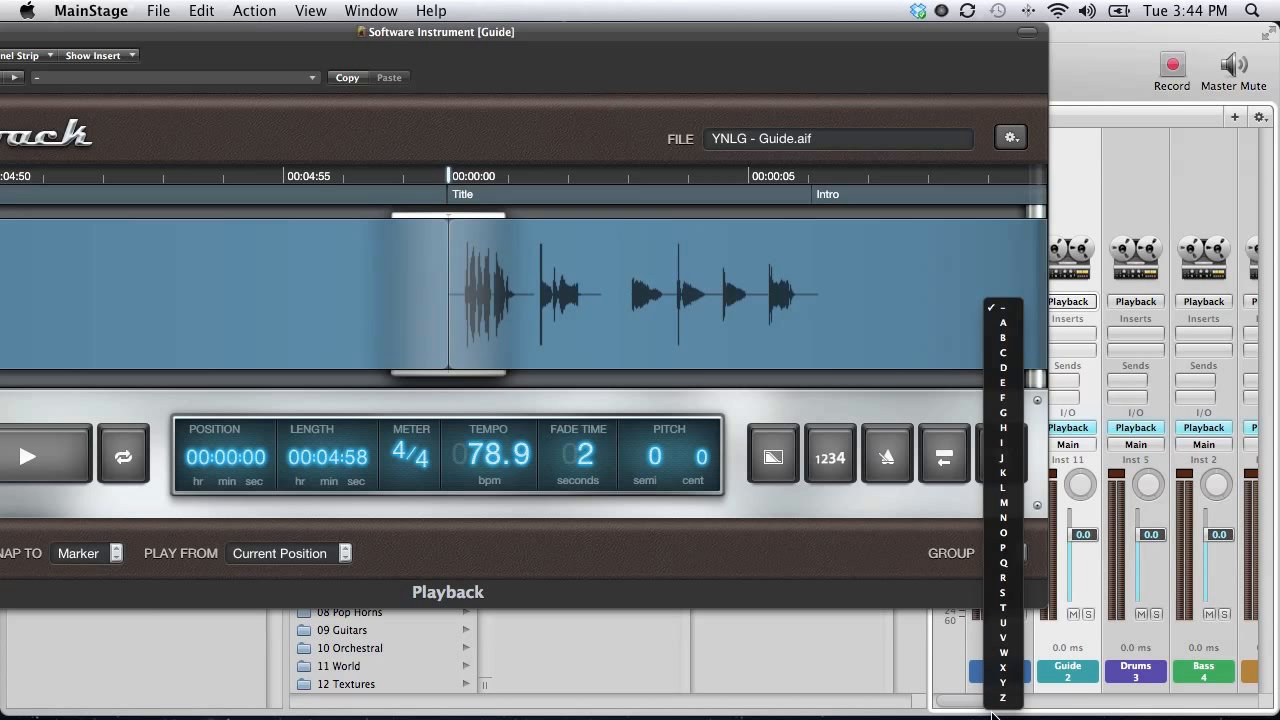
{"action": "left_click", "coordinate": [1001, 682]}
{"action": "left_click", "coordinate": [1154, 159]}
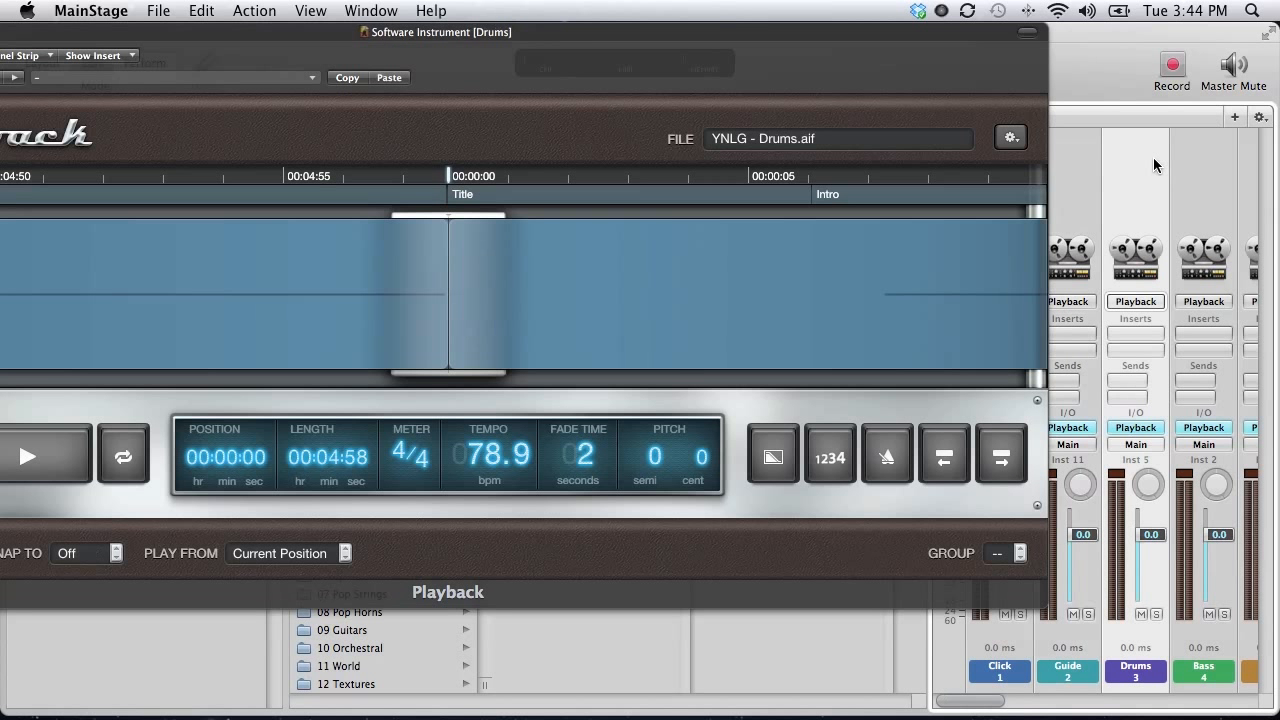
Set the Drums and Bass playbacks to Wait for Marker in group Y.
{"action": "left_click", "coordinate": [104, 556]}
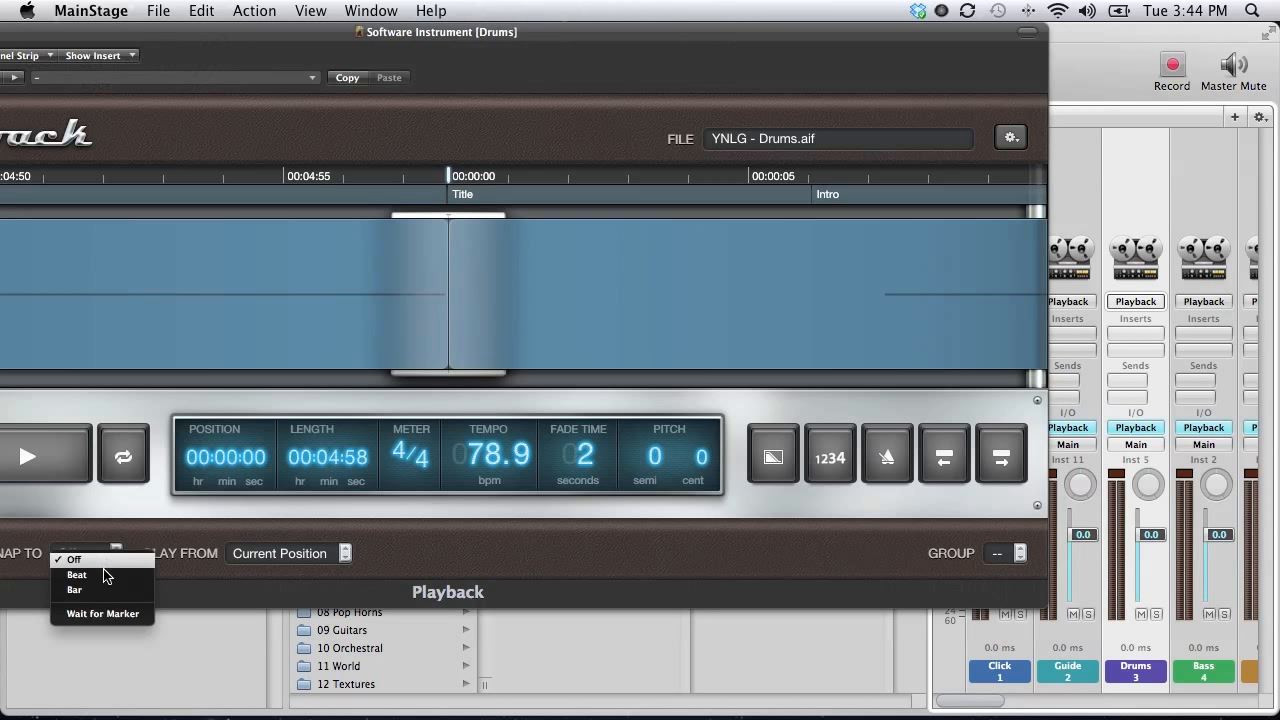
{"action": "left_click", "coordinate": [859, 597]}
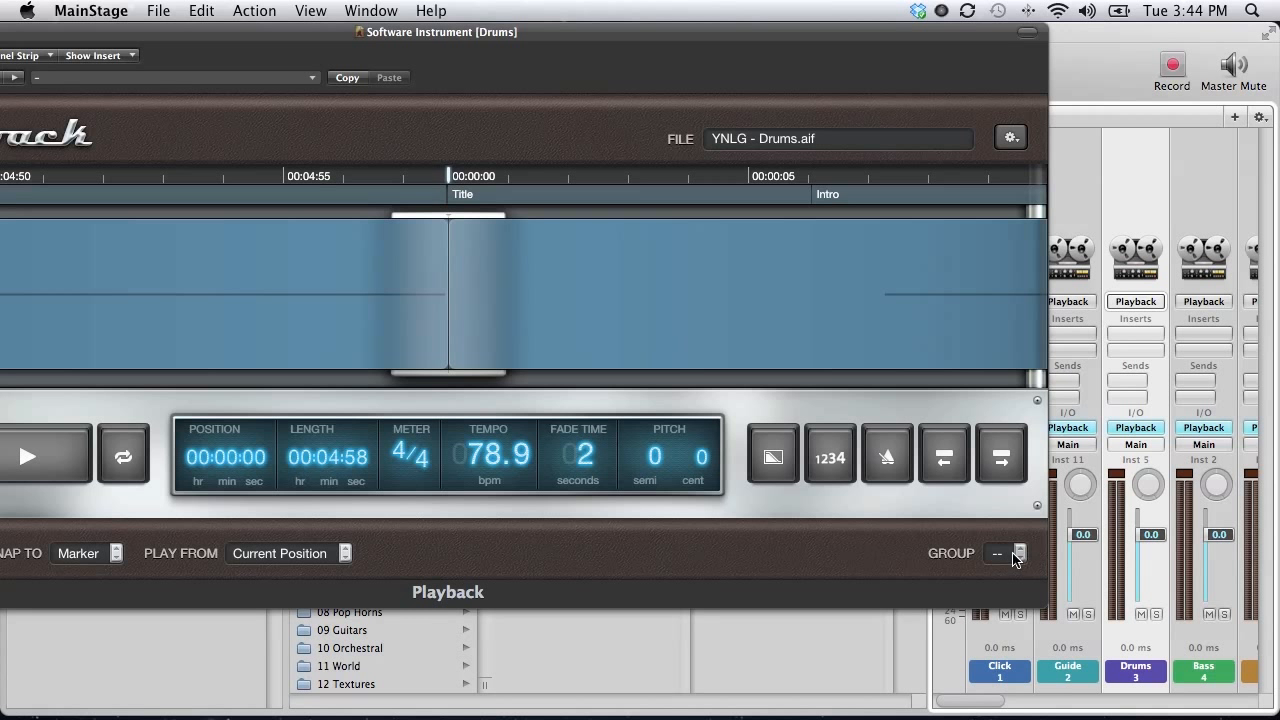
{"action": "left_click", "coordinate": [1005, 555]}
{"action": "left_click", "coordinate": [1003, 686]}
{"action": "left_click", "coordinate": [1202, 196]}
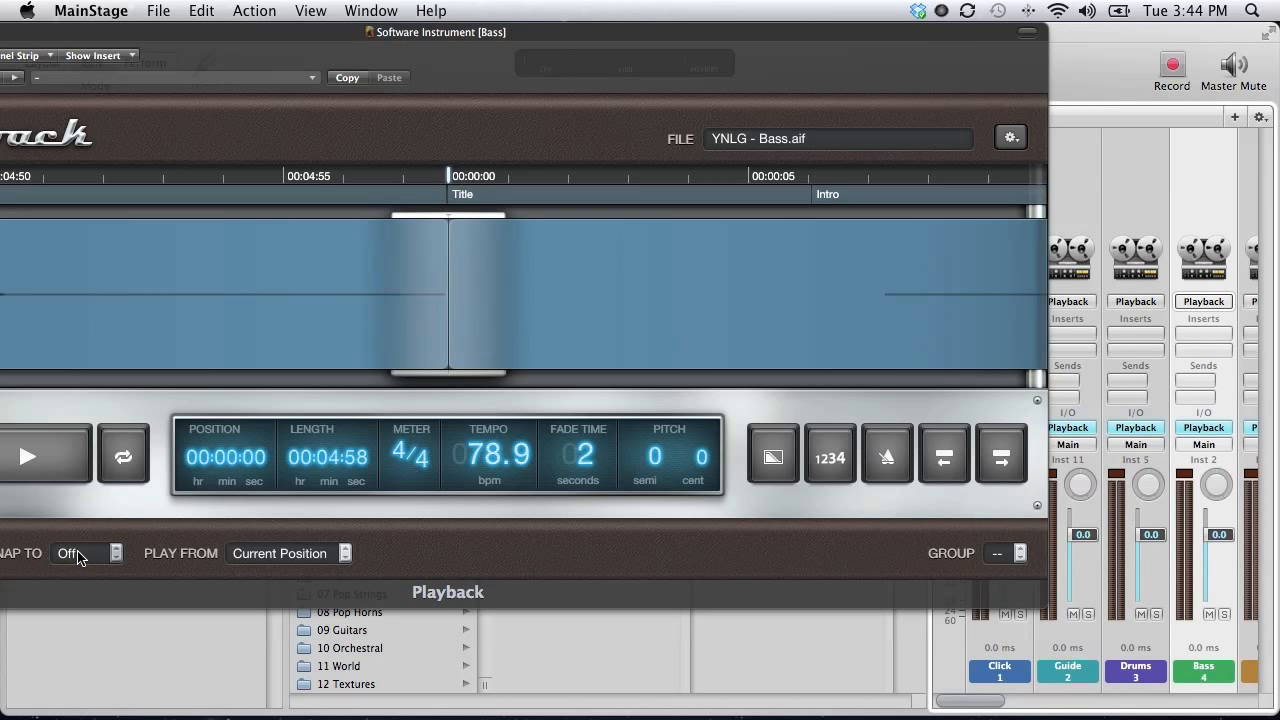
{"action": "left_click", "coordinate": [72, 553]}
{"action": "left_click", "coordinate": [84, 606]}
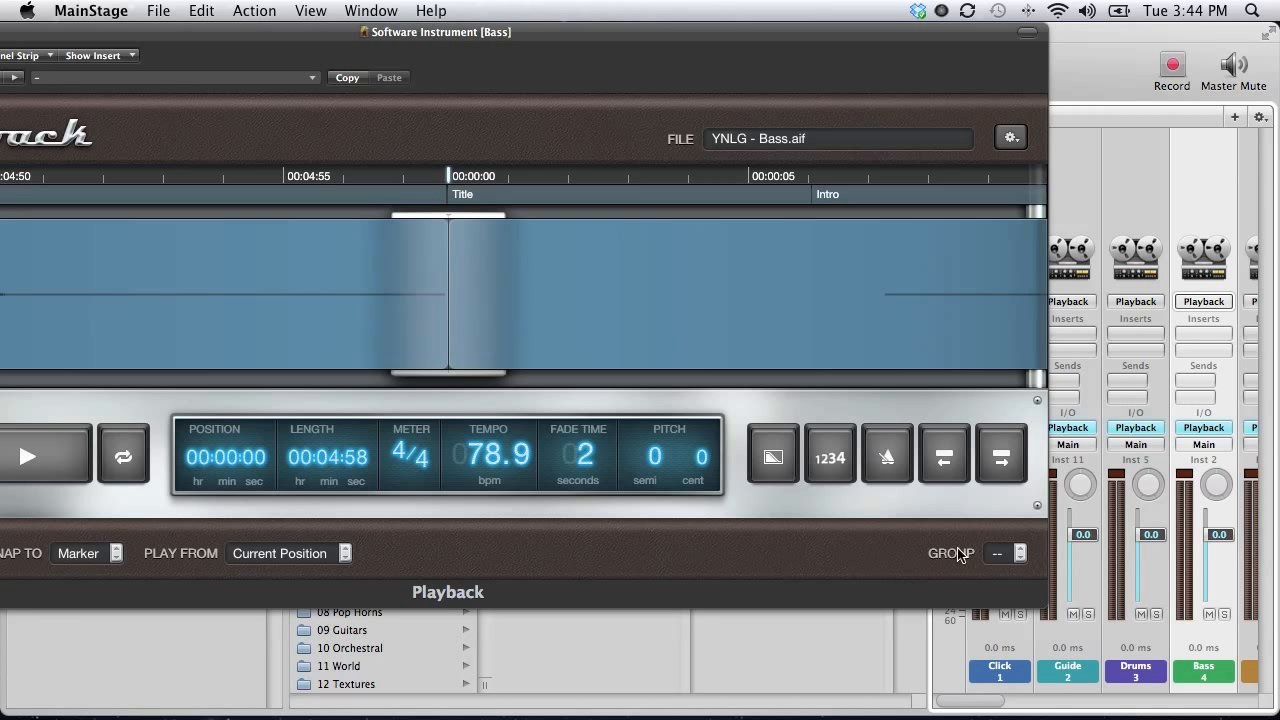
{"action": "left_click", "coordinate": [1012, 553]}
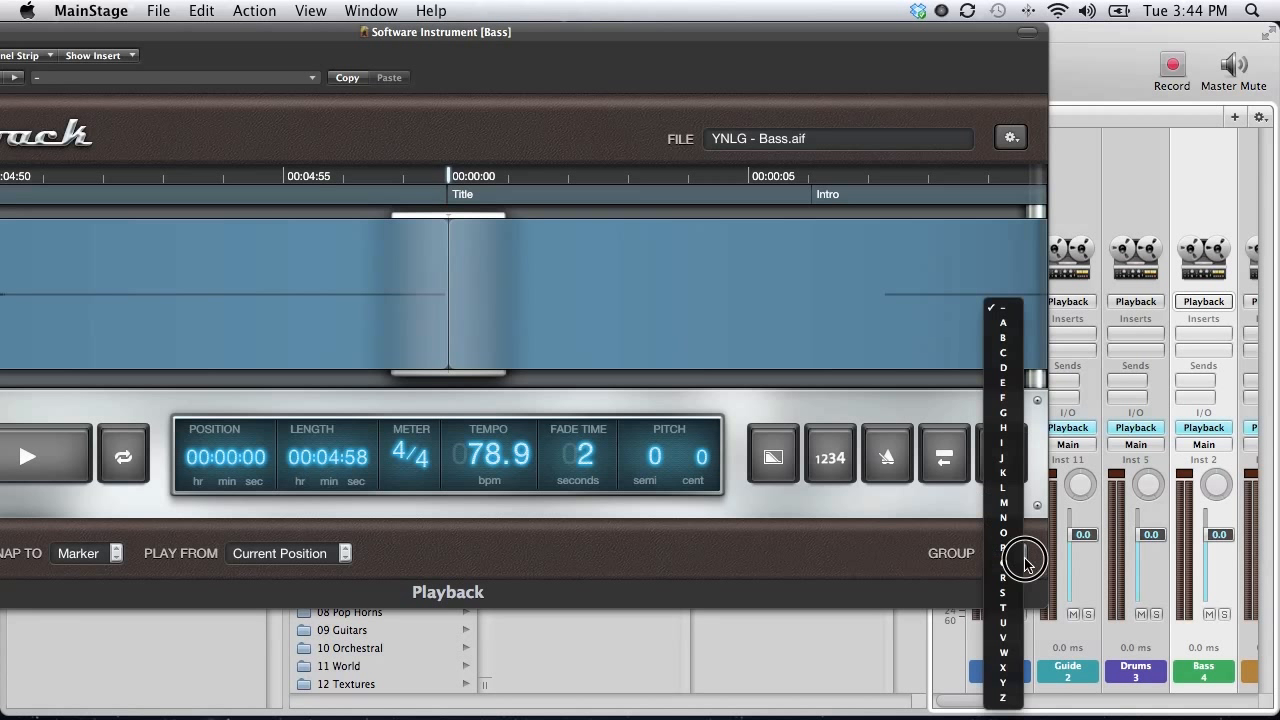
{"action": "left_click", "coordinate": [1003, 683]}
Set the Perc playback to Wait for Marker in group Y, then show EG1's Playback.
{"action": "scroll", "coordinate": [1187, 218], "scroll_direction": "right", "scroll_amount": 2}
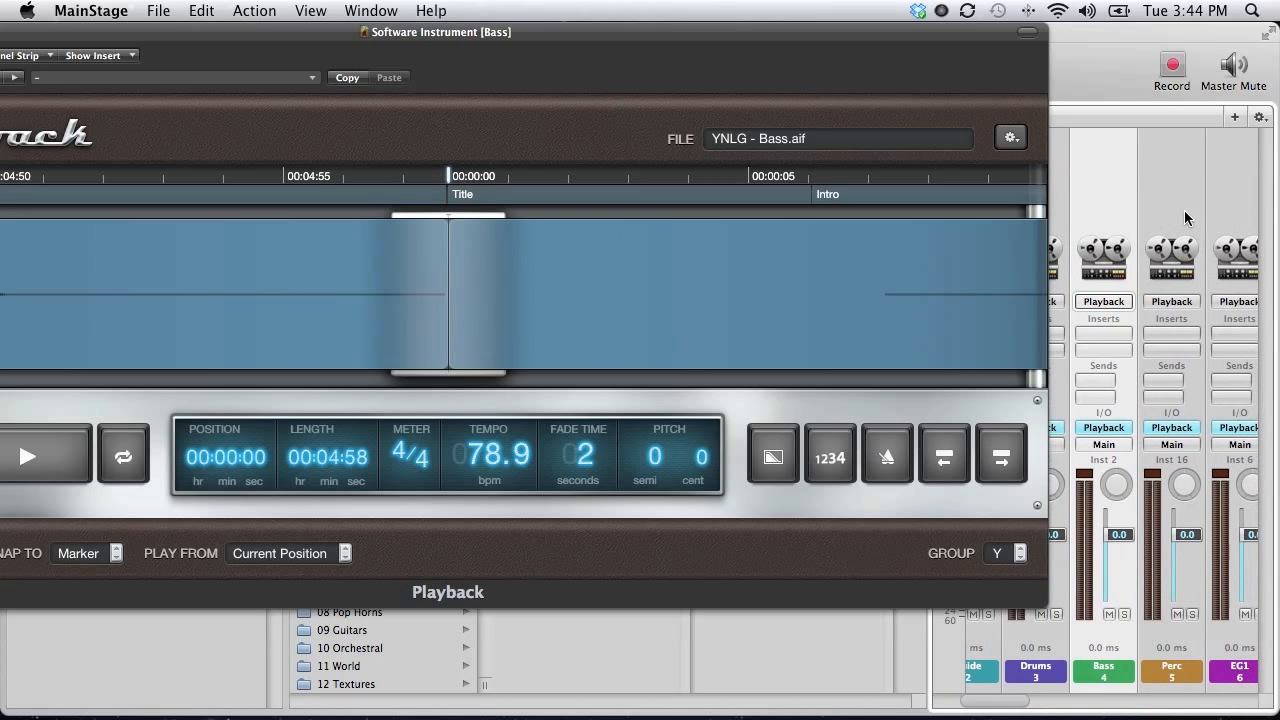
{"action": "left_click", "coordinate": [1187, 218]}
{"action": "left_click", "coordinate": [114, 553]}
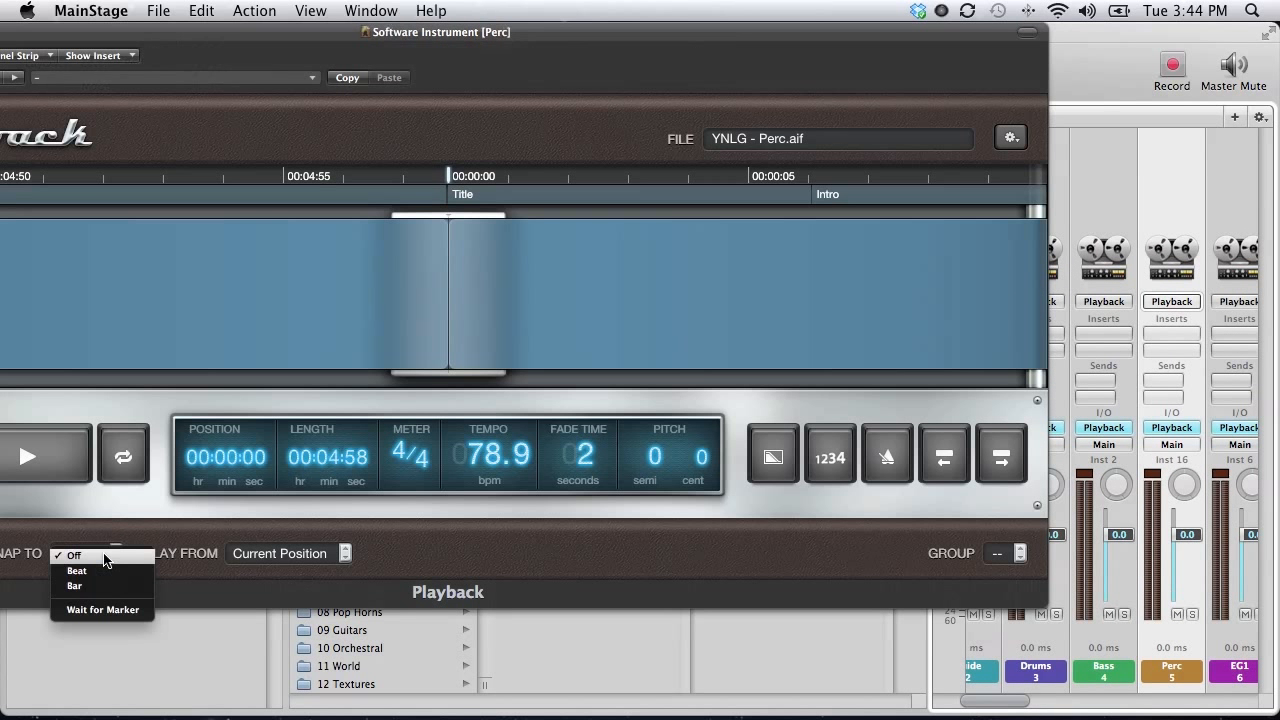
{"action": "left_click", "coordinate": [108, 611]}
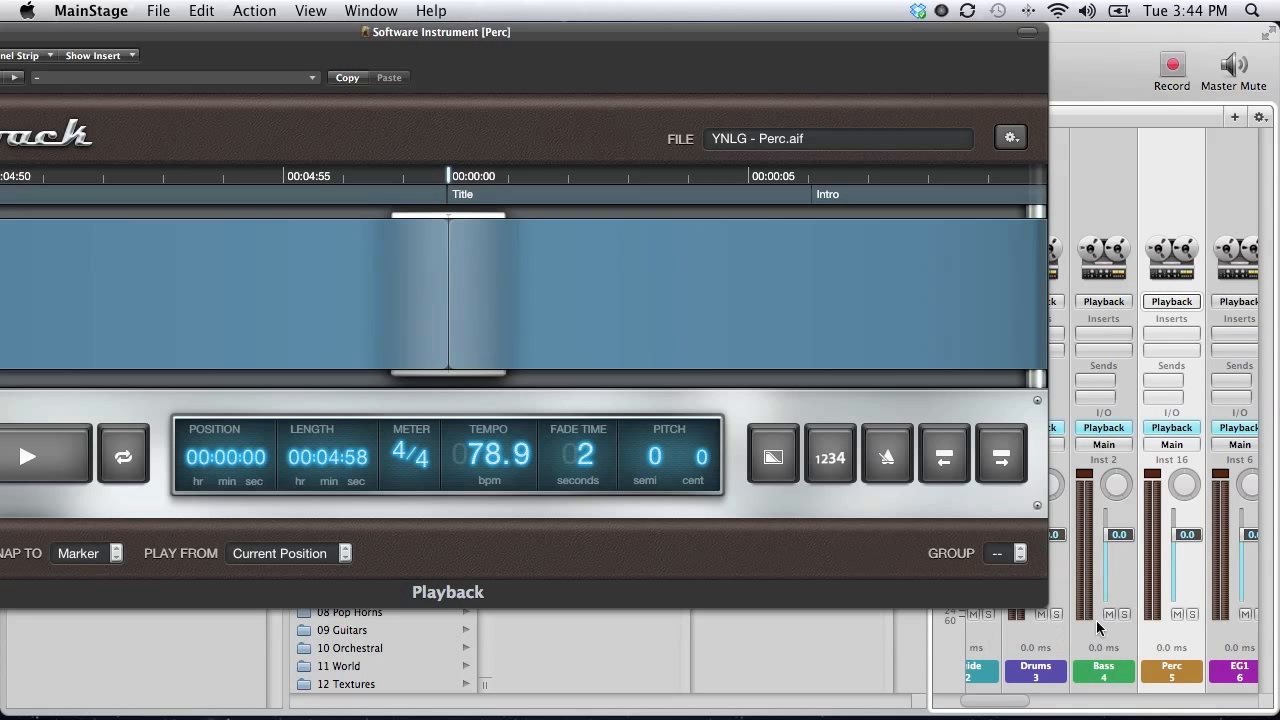
{"action": "left_click", "coordinate": [1017, 552]}
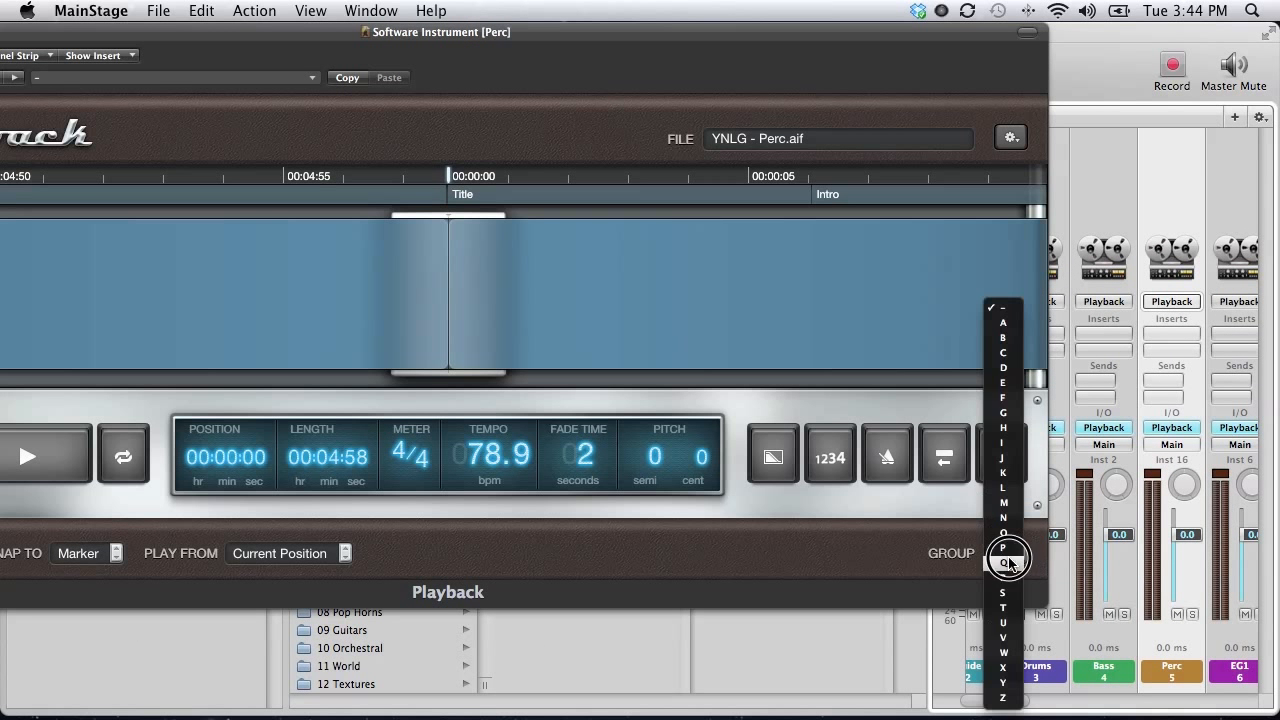
{"action": "left_click", "coordinate": [1004, 683]}
{"action": "left_click", "coordinate": [1227, 192]}
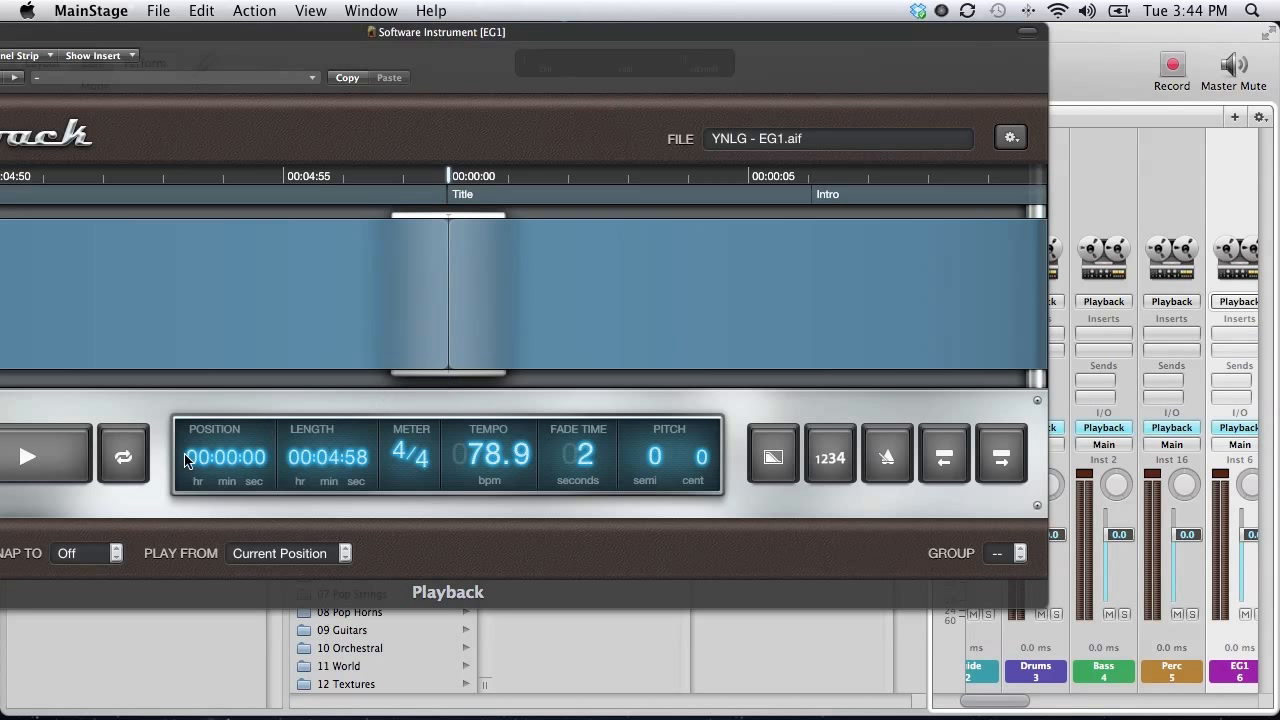
Set the EG1 and EG2 playbacks to Wait for Marker in group Y.
{"action": "left_click", "coordinate": [110, 553]}
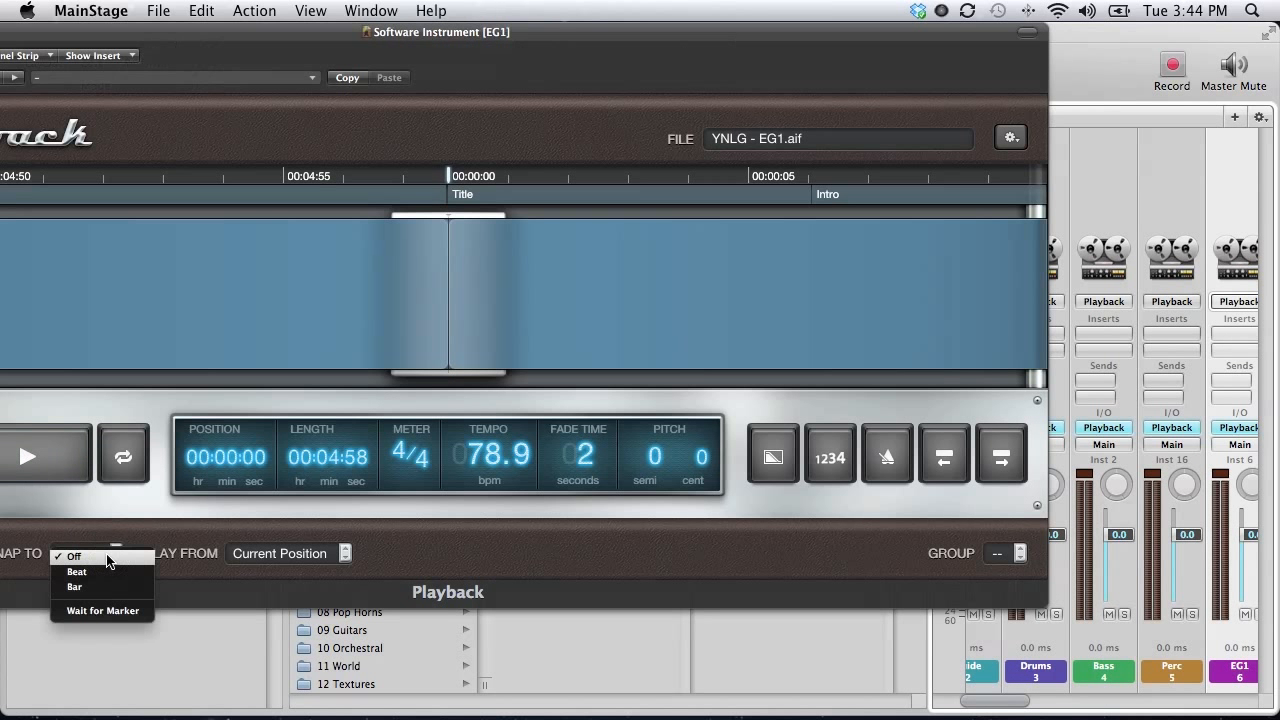
{"action": "left_click", "coordinate": [105, 611]}
{"action": "left_click", "coordinate": [1020, 553]}
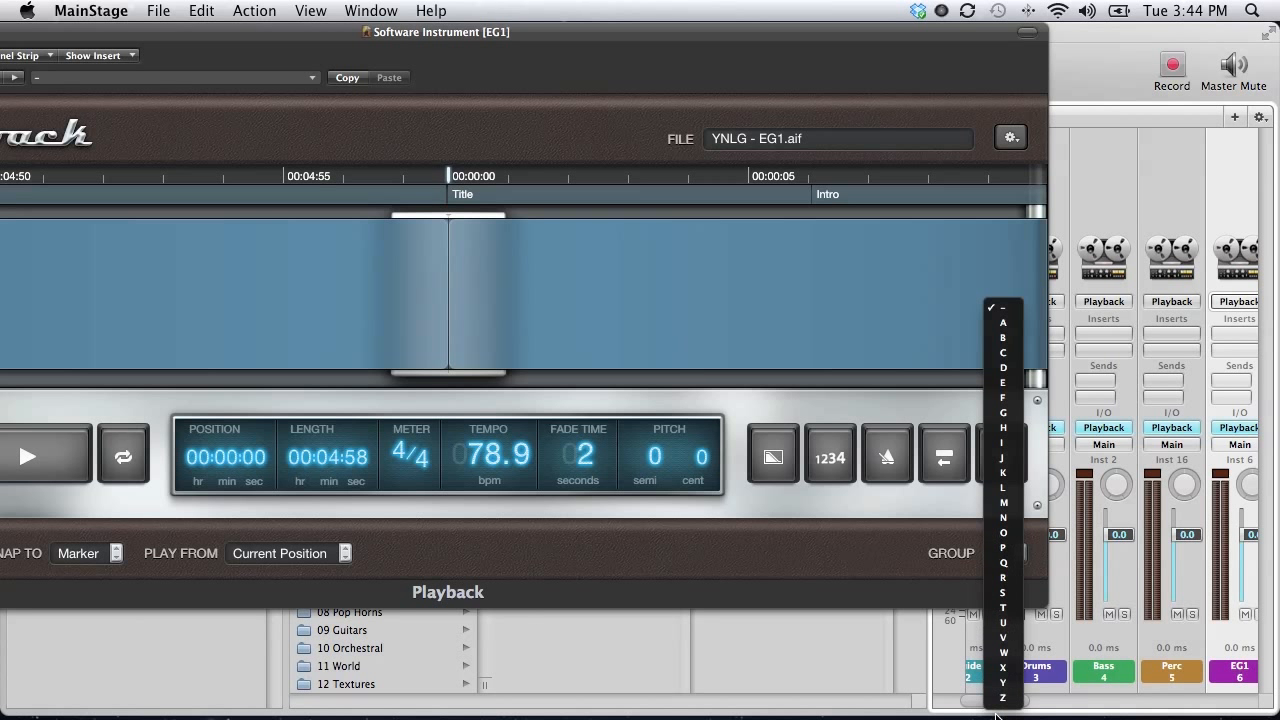
{"action": "left_click", "coordinate": [1001, 683]}
{"action": "scroll", "coordinate": [1160, 263], "scroll_direction": "right", "scroll_amount": 3}
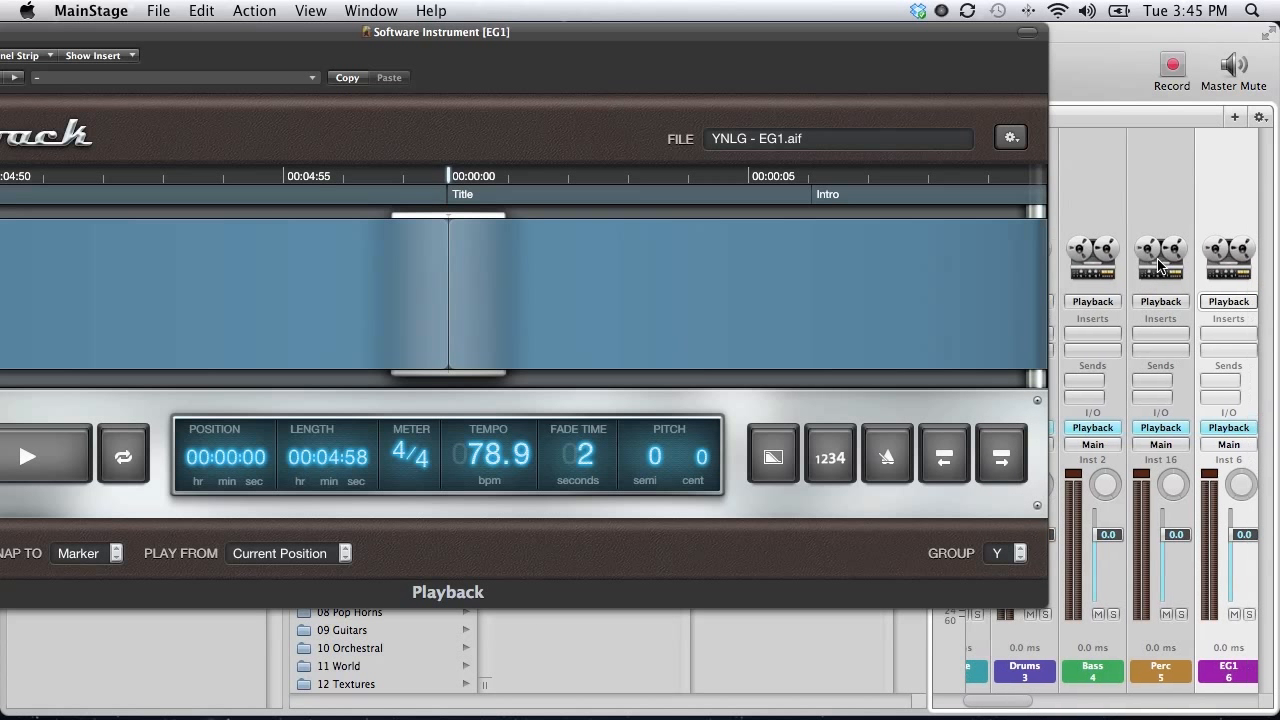
{"action": "left_click", "coordinate": [1160, 190]}
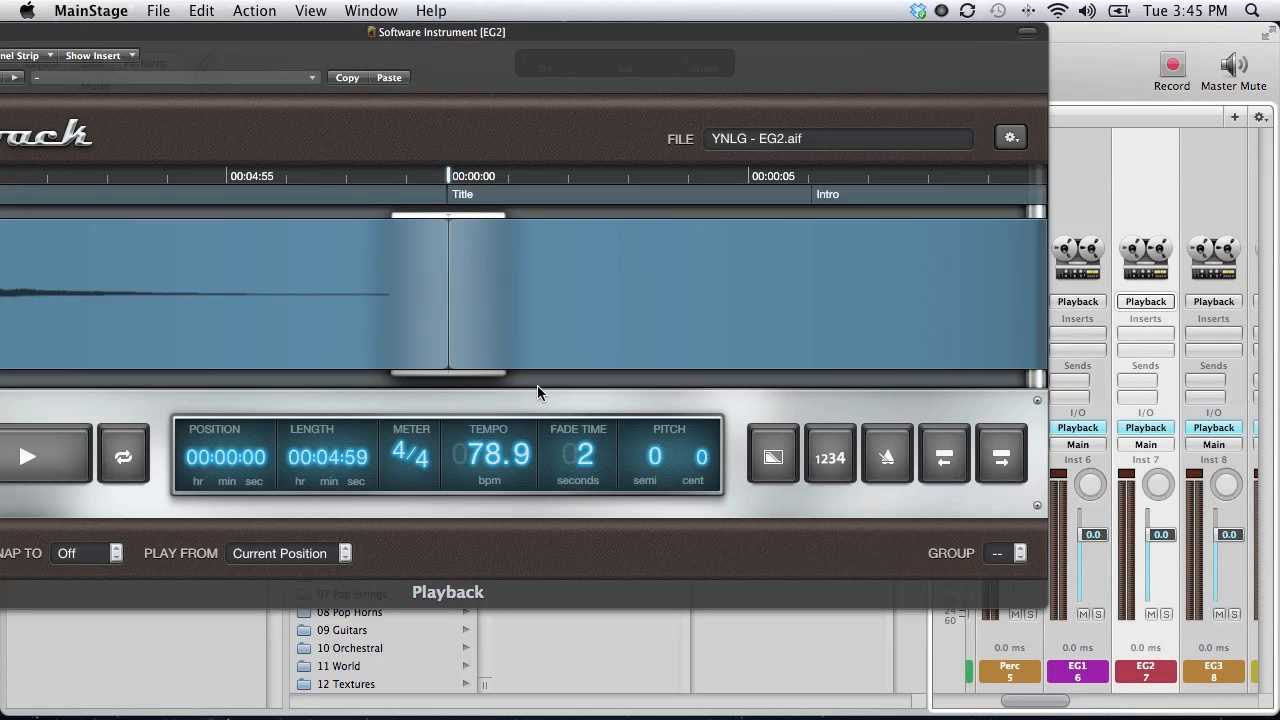
{"action": "left_click", "coordinate": [93, 545]}
{"action": "left_click", "coordinate": [587, 605]}
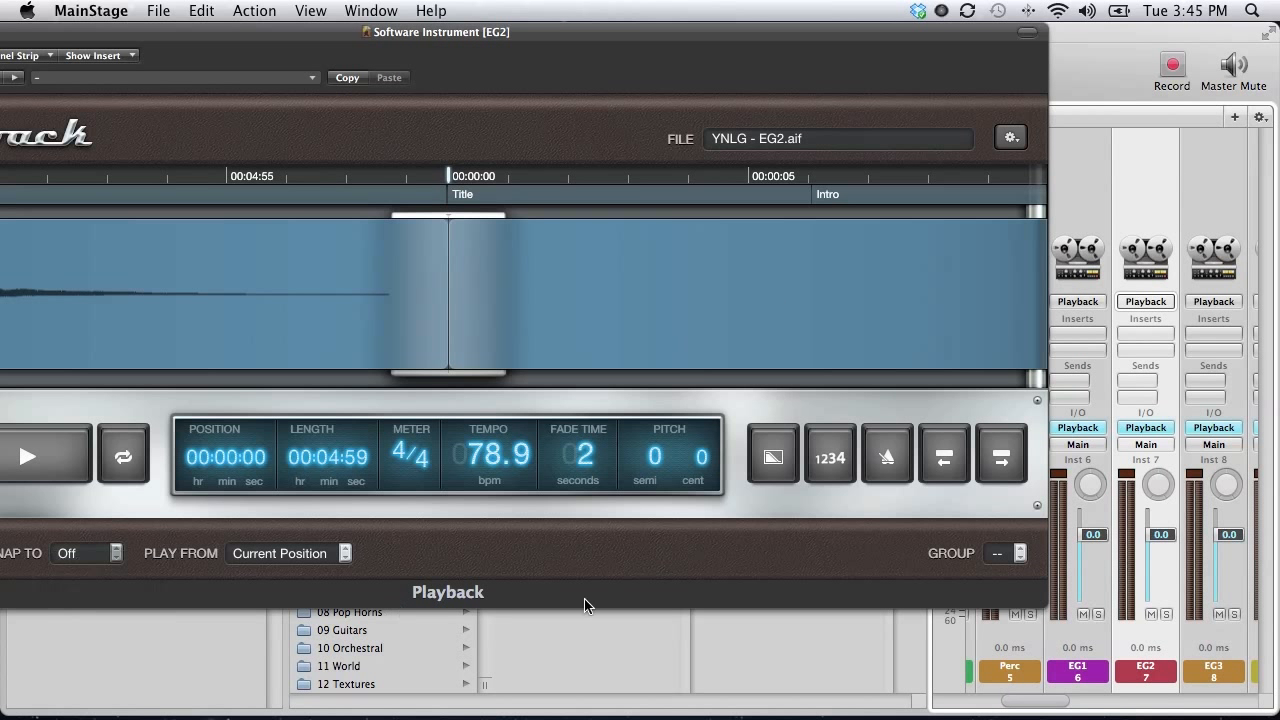
{"action": "left_click", "coordinate": [1017, 556]}
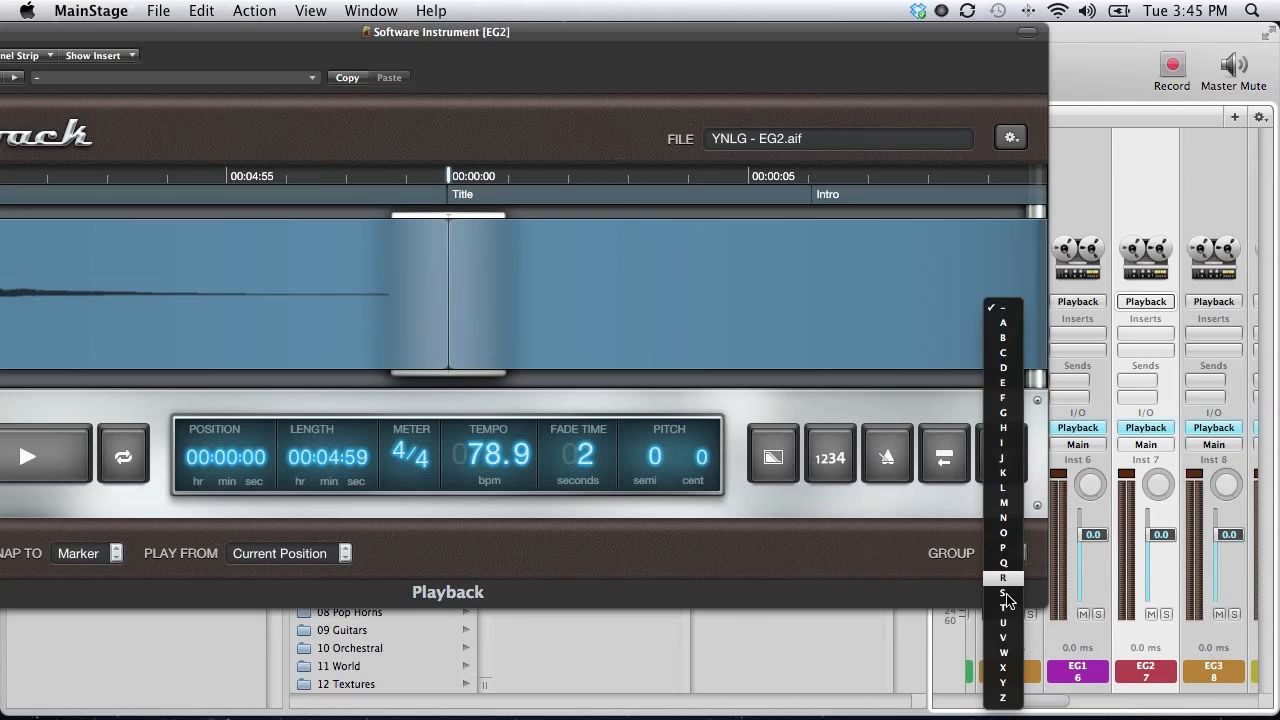
{"action": "left_click", "coordinate": [1001, 683]}
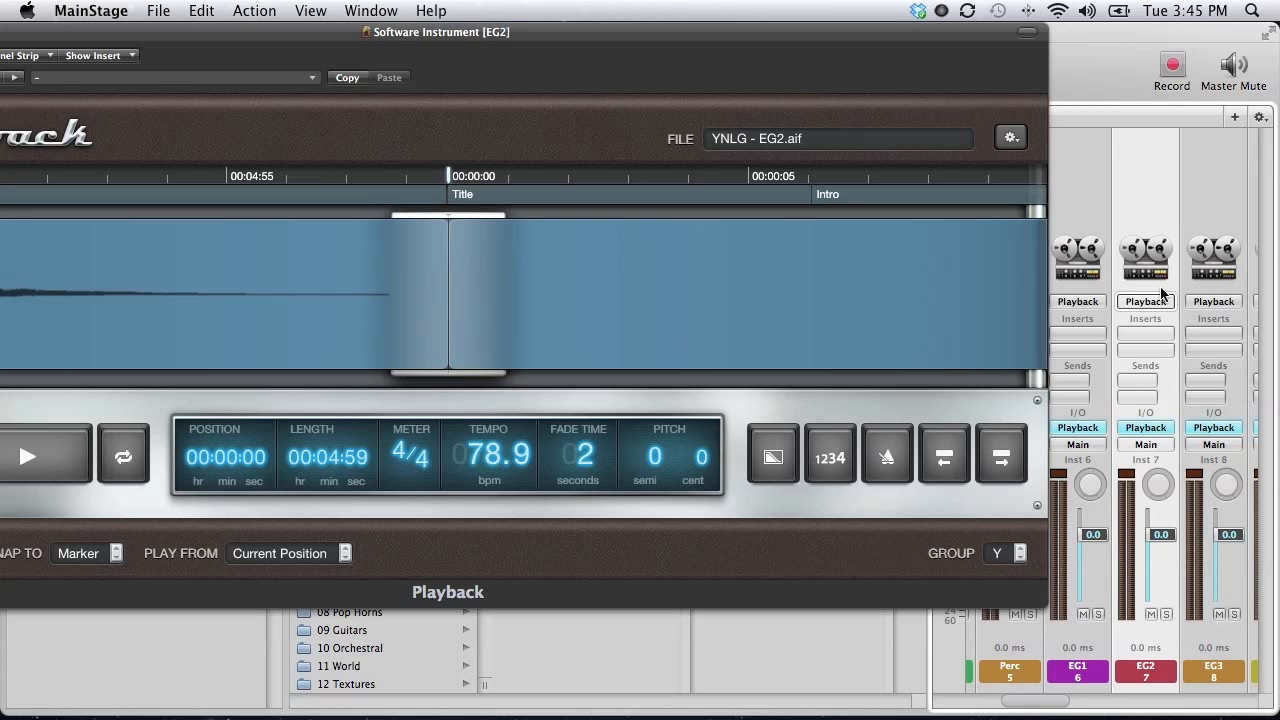
Set the EG3 and EG4 playbacks to Wait for Marker in group Y.
{"action": "left_click", "coordinate": [1220, 197]}
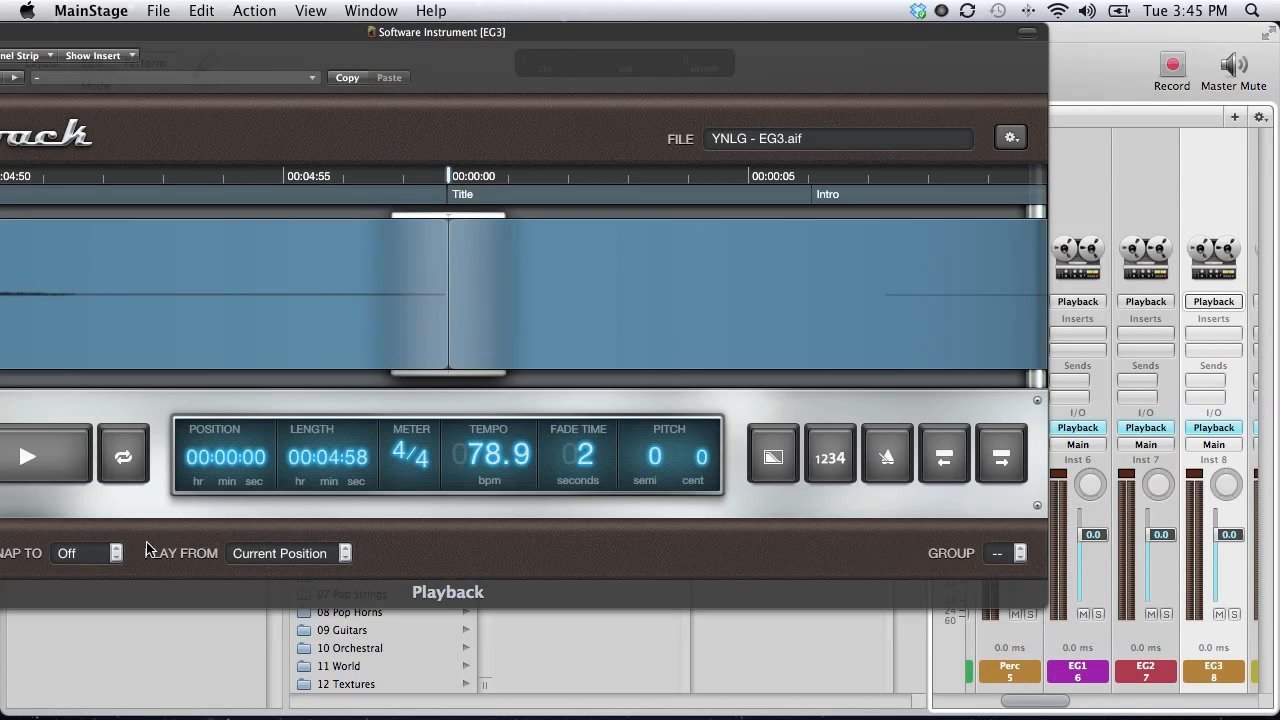
{"action": "left_click", "coordinate": [110, 553]}
{"action": "left_click", "coordinate": [98, 601]}
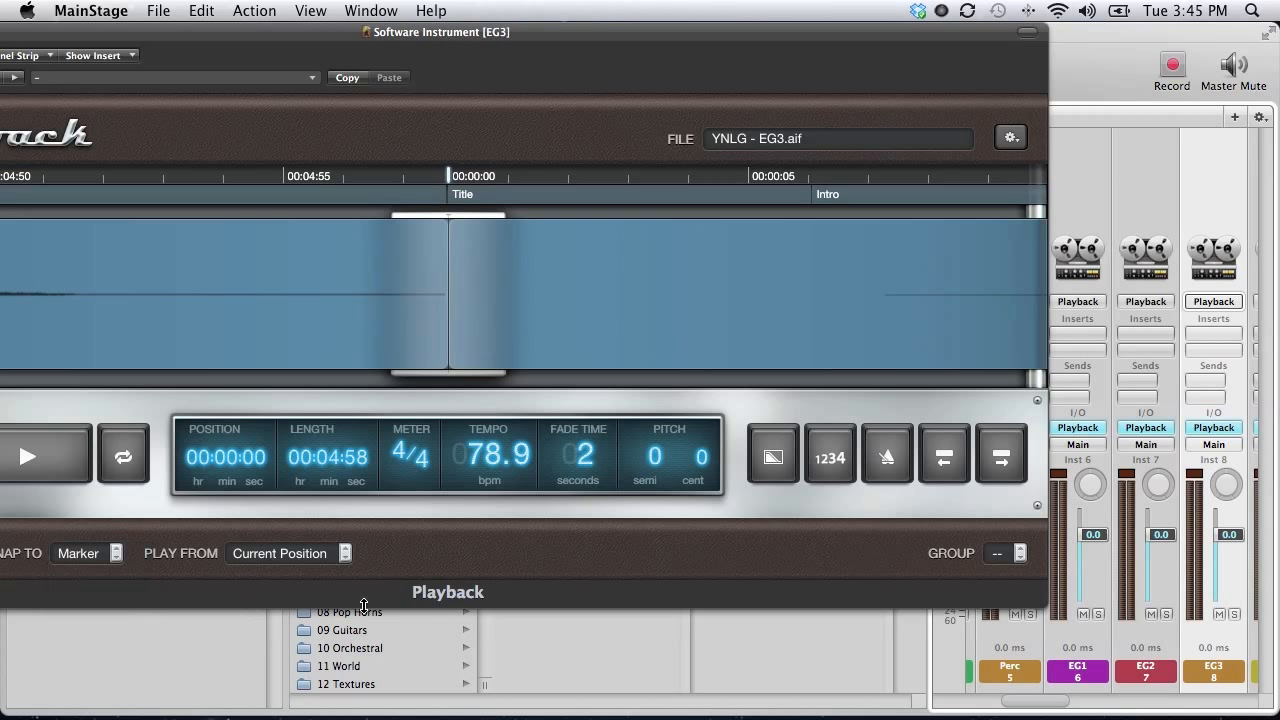
{"action": "left_click", "coordinate": [1010, 558]}
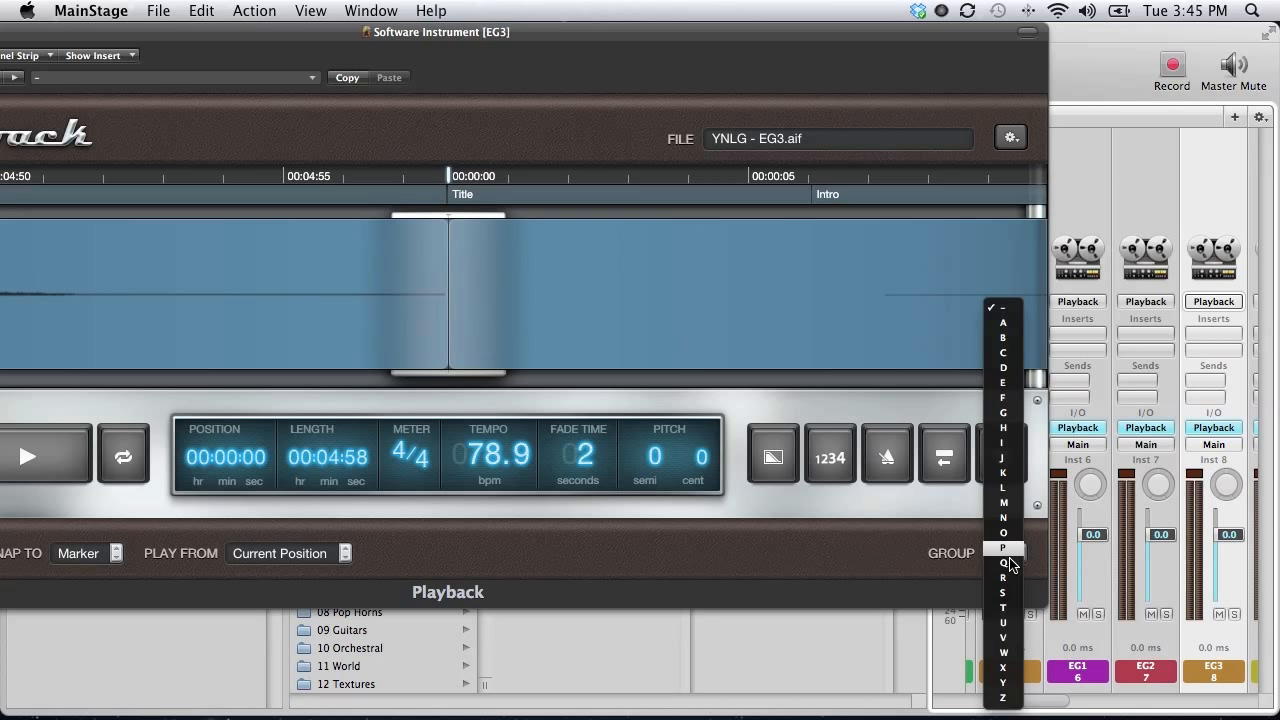
{"action": "left_click", "coordinate": [1000, 687]}
{"action": "scroll", "coordinate": [1183, 205], "scroll_direction": "right", "scroll_amount": 3}
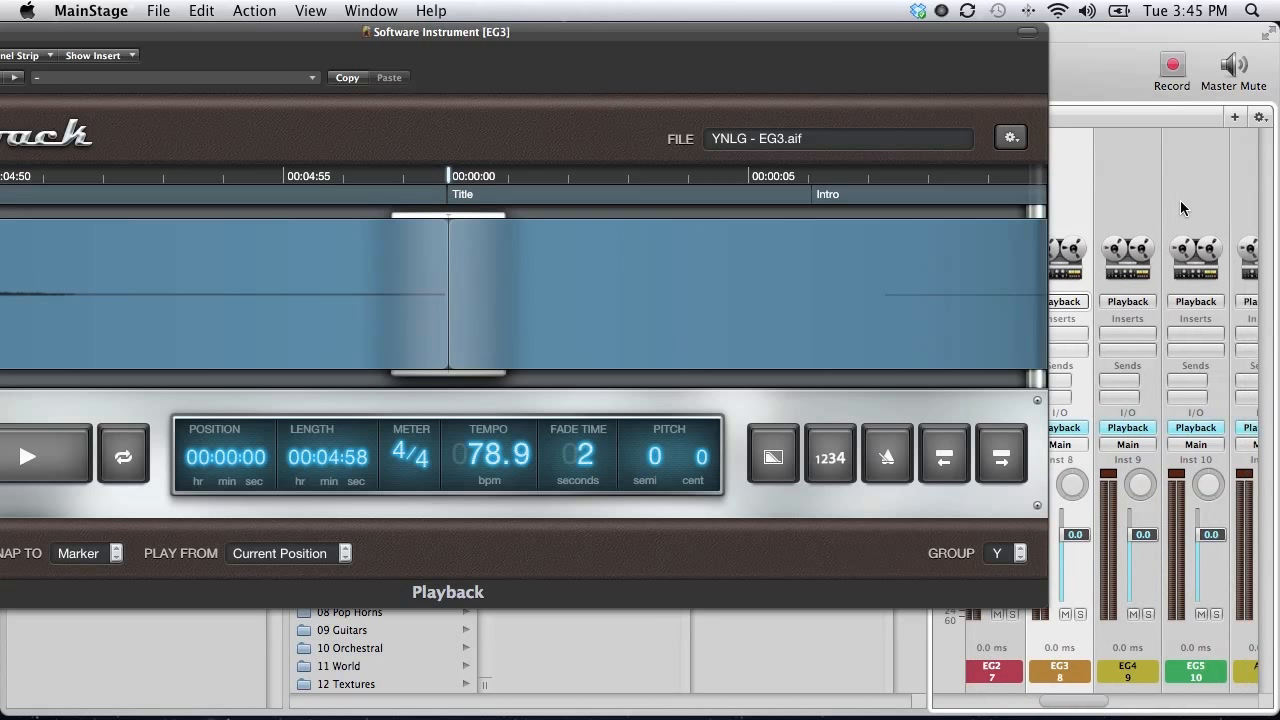
{"action": "left_click", "coordinate": [1182, 204]}
{"action": "left_click", "coordinate": [1130, 205]}
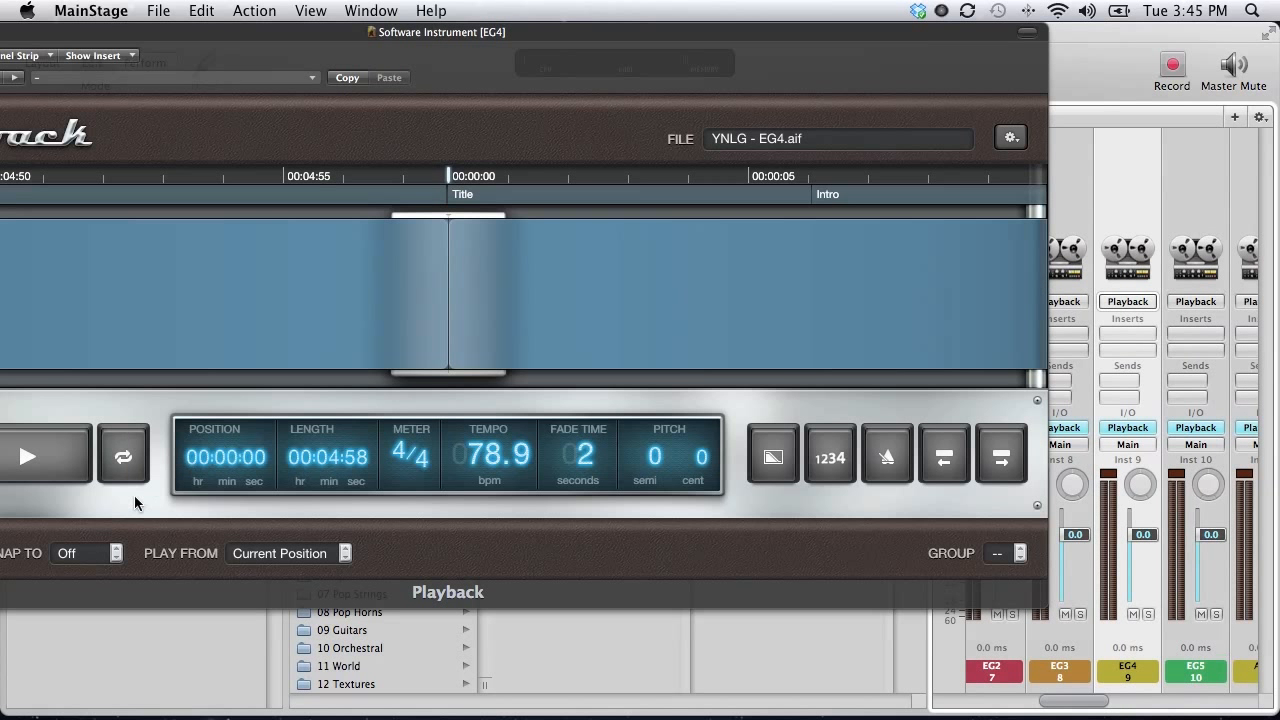
{"action": "left_click", "coordinate": [103, 551]}
{"action": "left_click", "coordinate": [173, 623]}
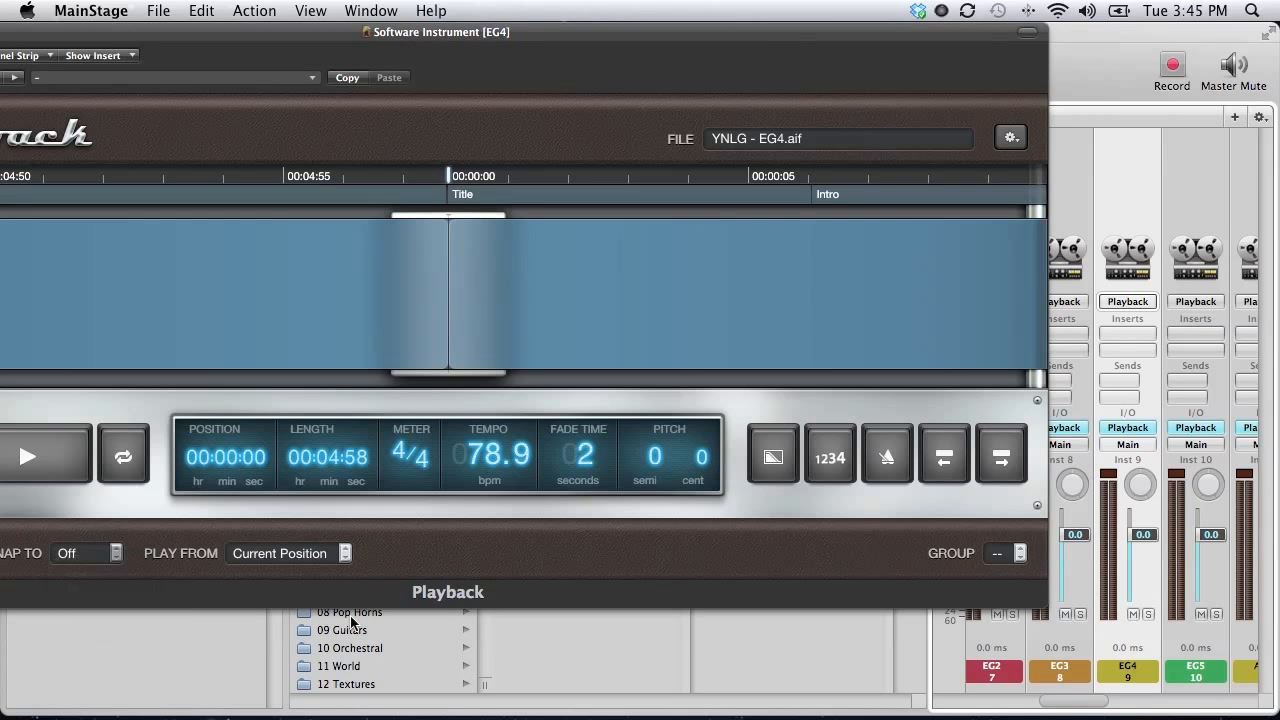
{"action": "left_click", "coordinate": [1000, 556]}
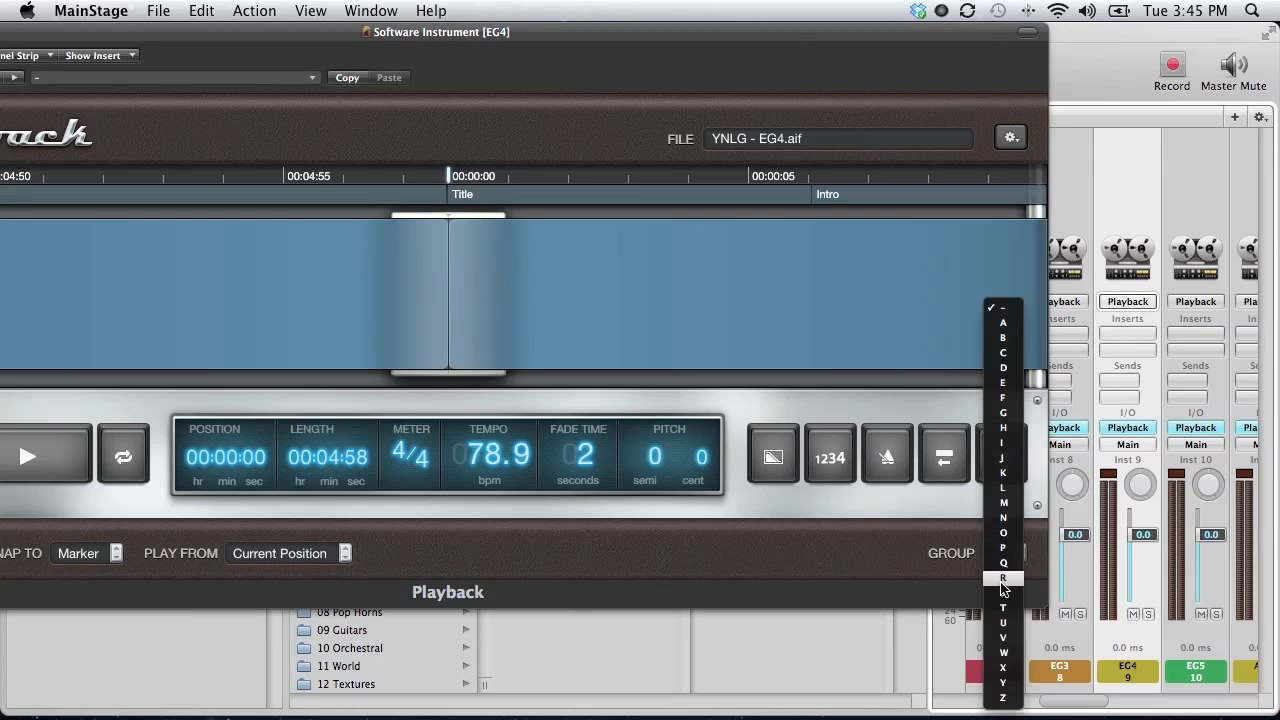
{"action": "left_click", "coordinate": [993, 690]}
Set the EG5 and ACG playbacks to Wait for Marker in group Y.
{"action": "left_click", "coordinate": [1204, 179]}
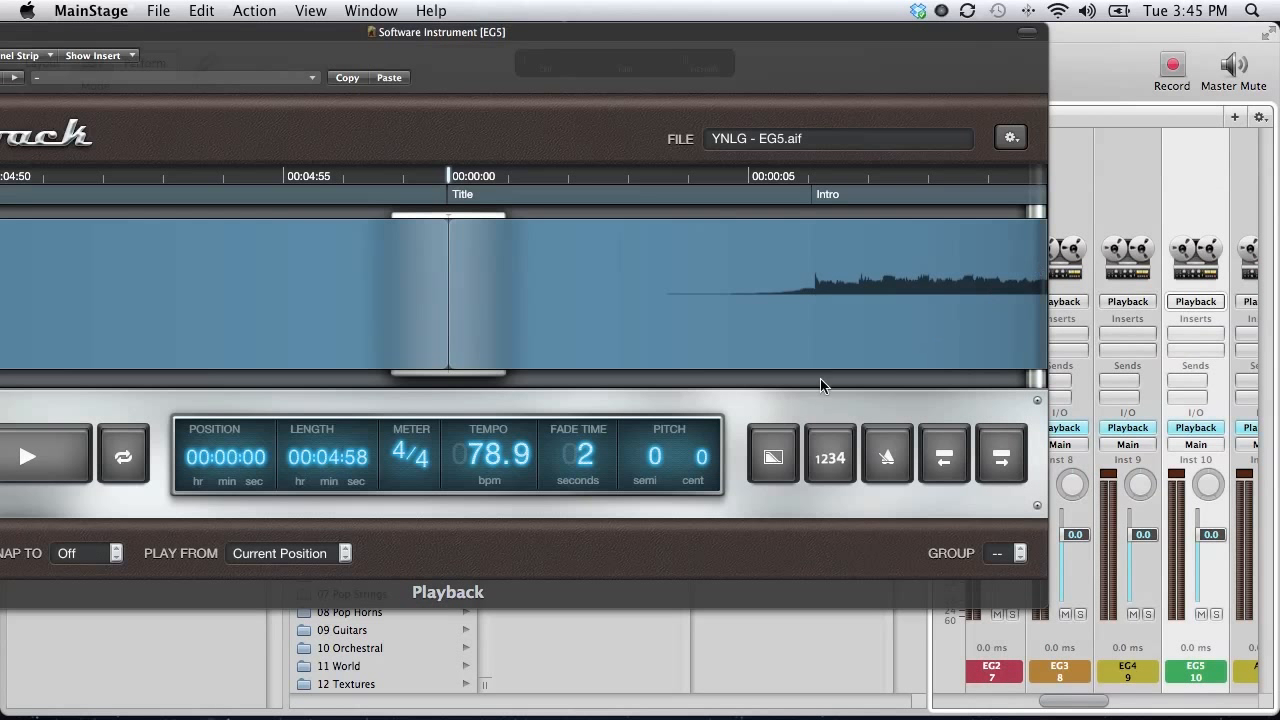
{"action": "left_click", "coordinate": [103, 553]}
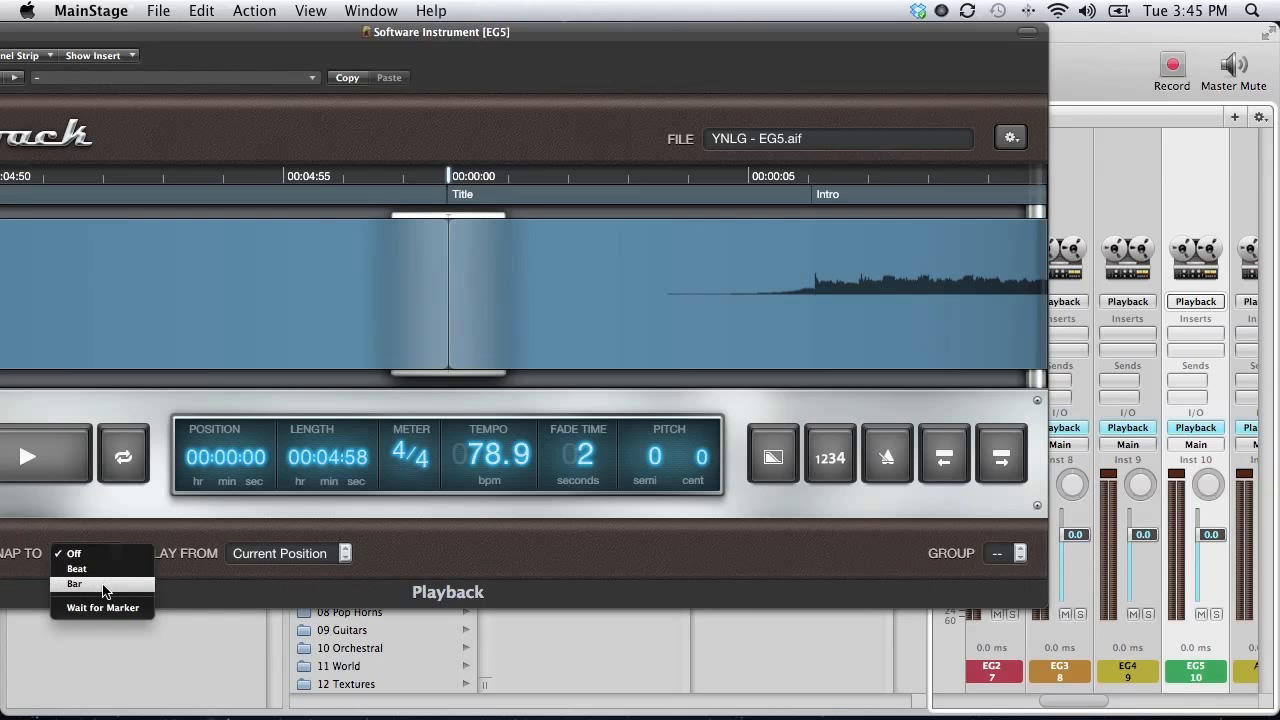
{"action": "left_click", "coordinate": [637, 605]}
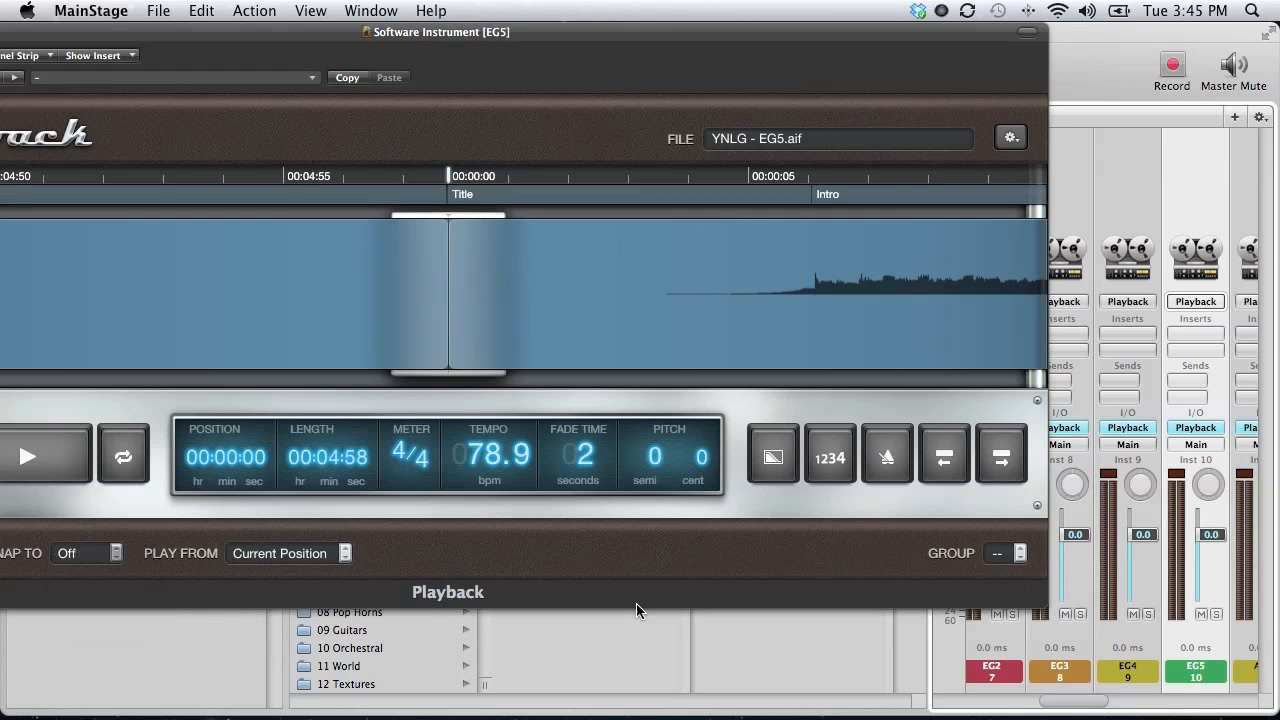
{"action": "left_click", "coordinate": [1020, 560]}
{"action": "left_click", "coordinate": [995, 690]}
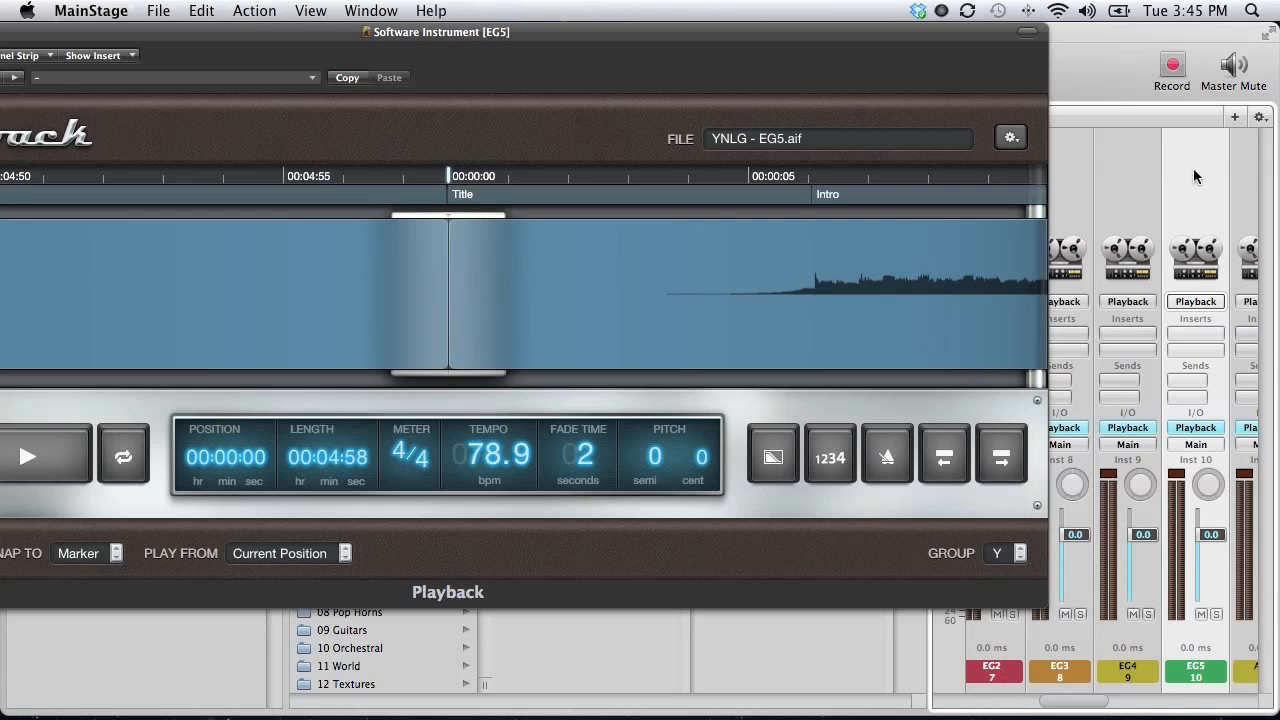
{"action": "scroll", "coordinate": [1185, 178], "scroll_direction": "right", "scroll_amount": 2}
{"action": "left_click", "coordinate": [1170, 181]}
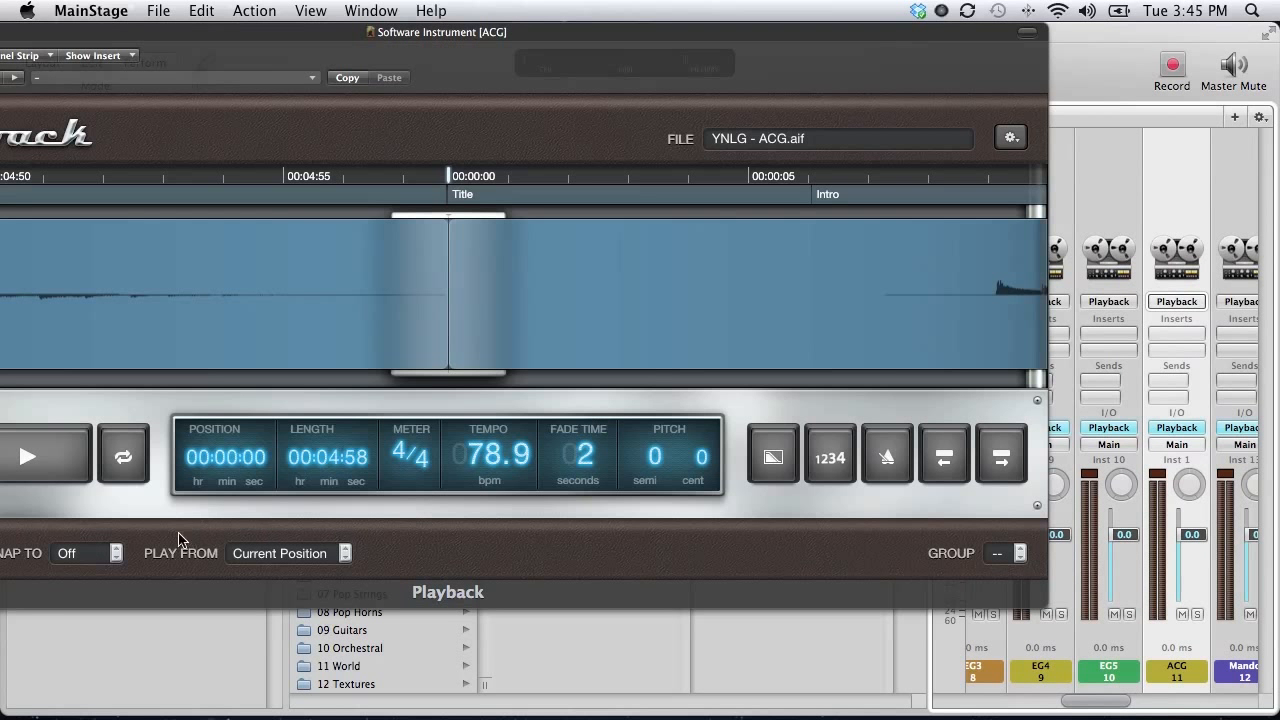
{"action": "left_click", "coordinate": [112, 553]}
{"action": "left_click", "coordinate": [115, 612]}
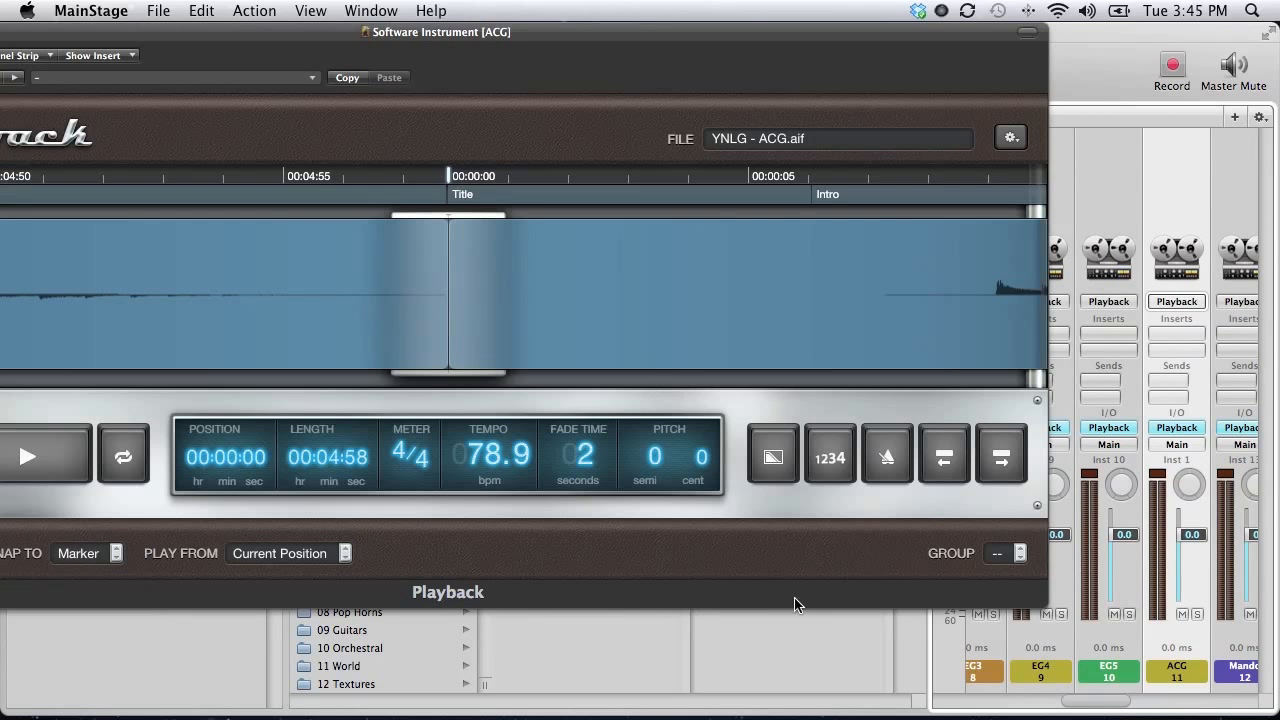
{"action": "left_click", "coordinate": [1016, 555]}
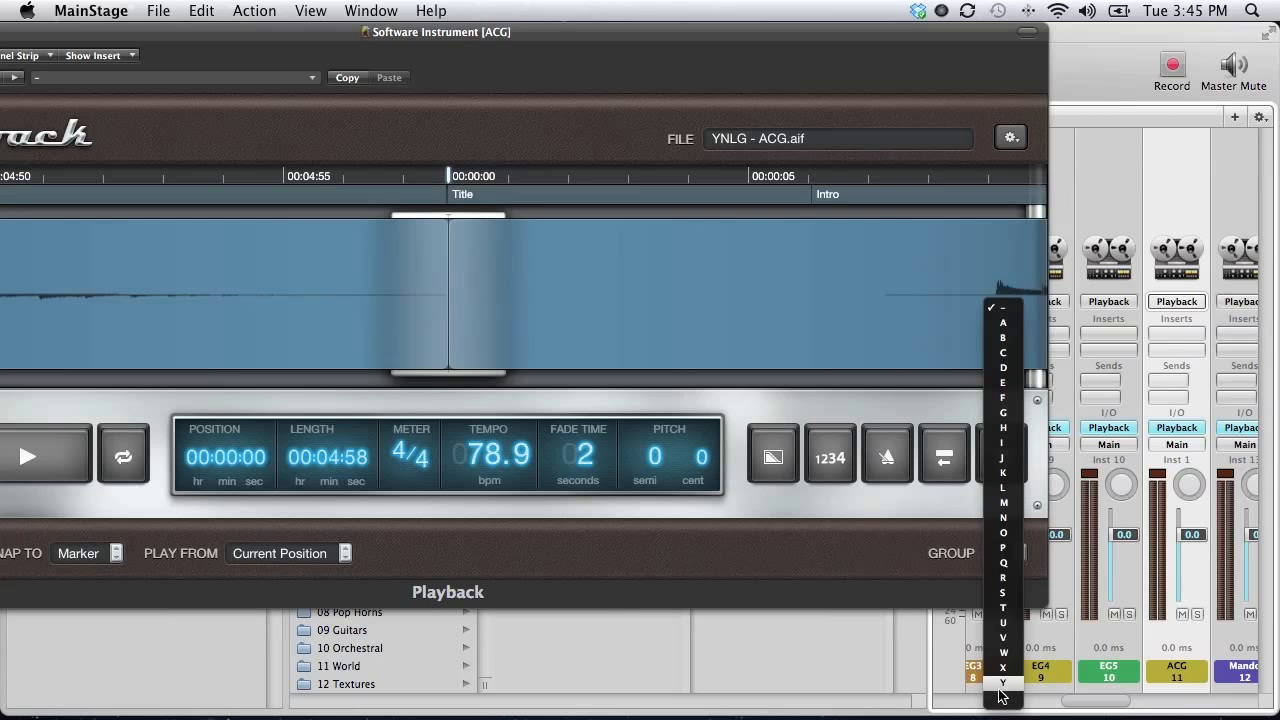
{"action": "left_click", "coordinate": [1102, 590]}
Set the Mando and Piano playbacks to Wait for Marker in group Y.
{"action": "scroll", "coordinate": [1182, 332], "scroll_direction": "right", "scroll_amount": 2}
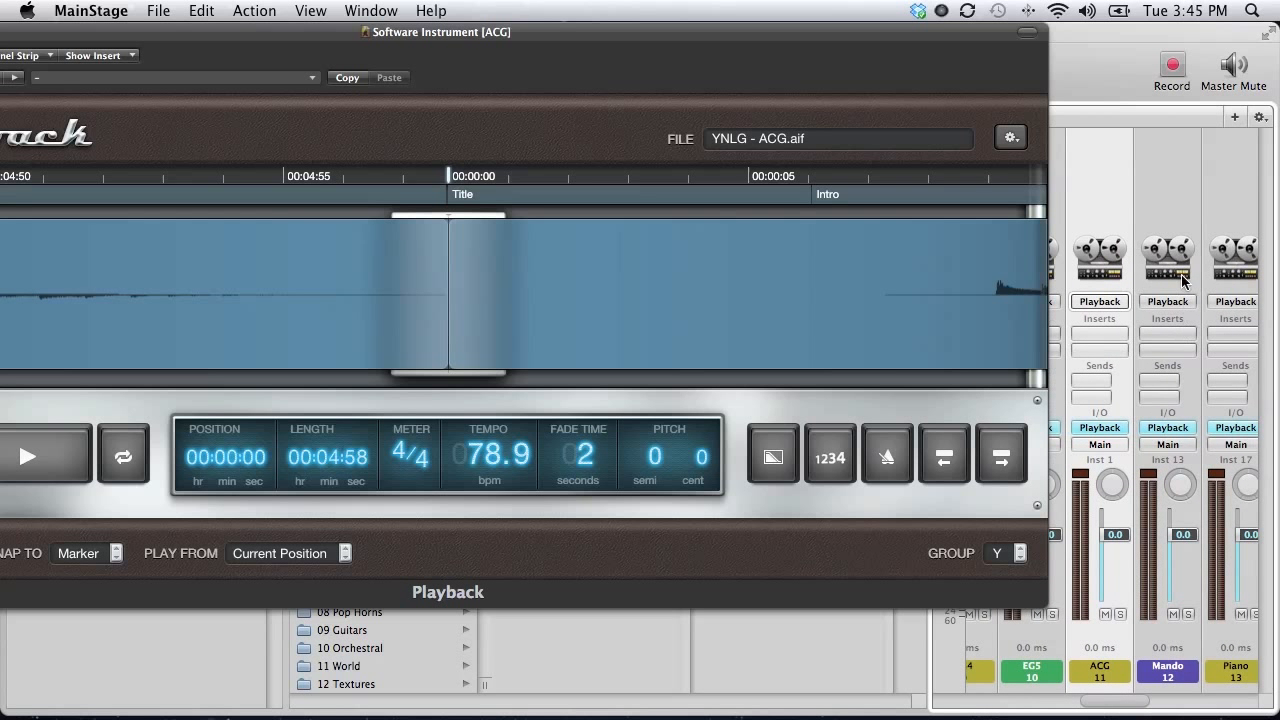
{"action": "left_click", "coordinate": [1176, 205]}
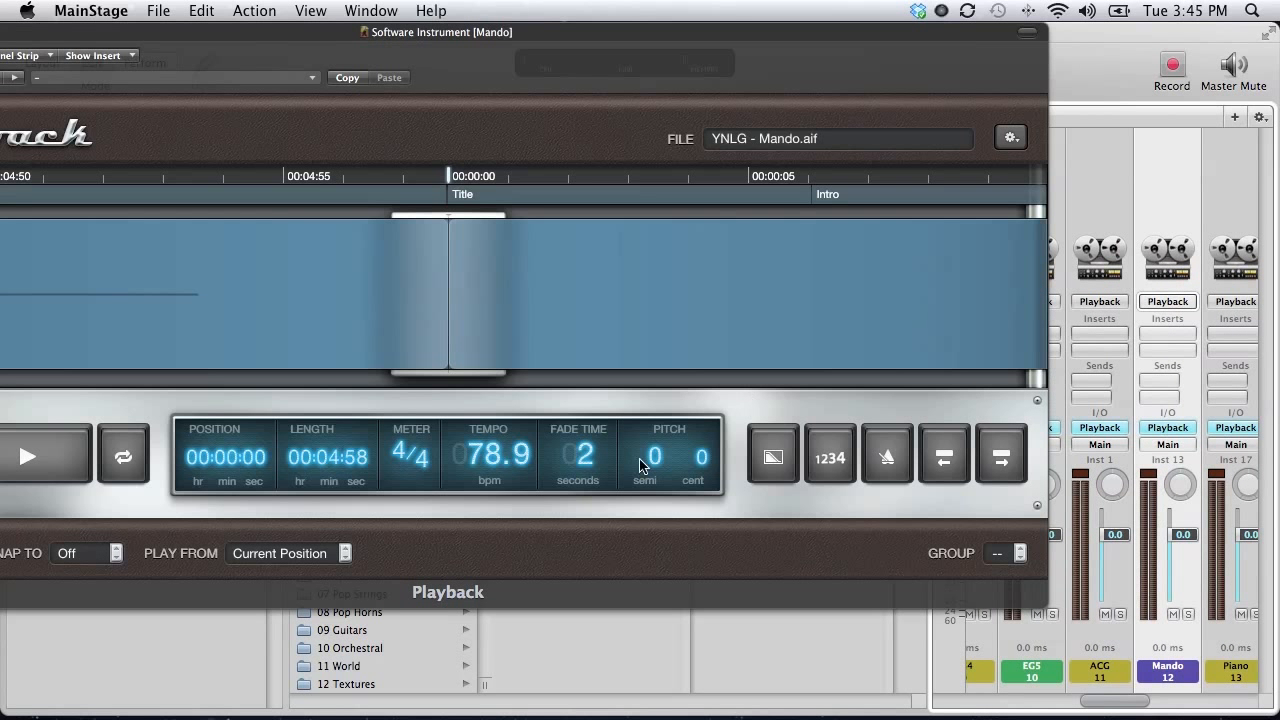
{"action": "left_click", "coordinate": [112, 556]}
{"action": "left_click", "coordinate": [100, 601]}
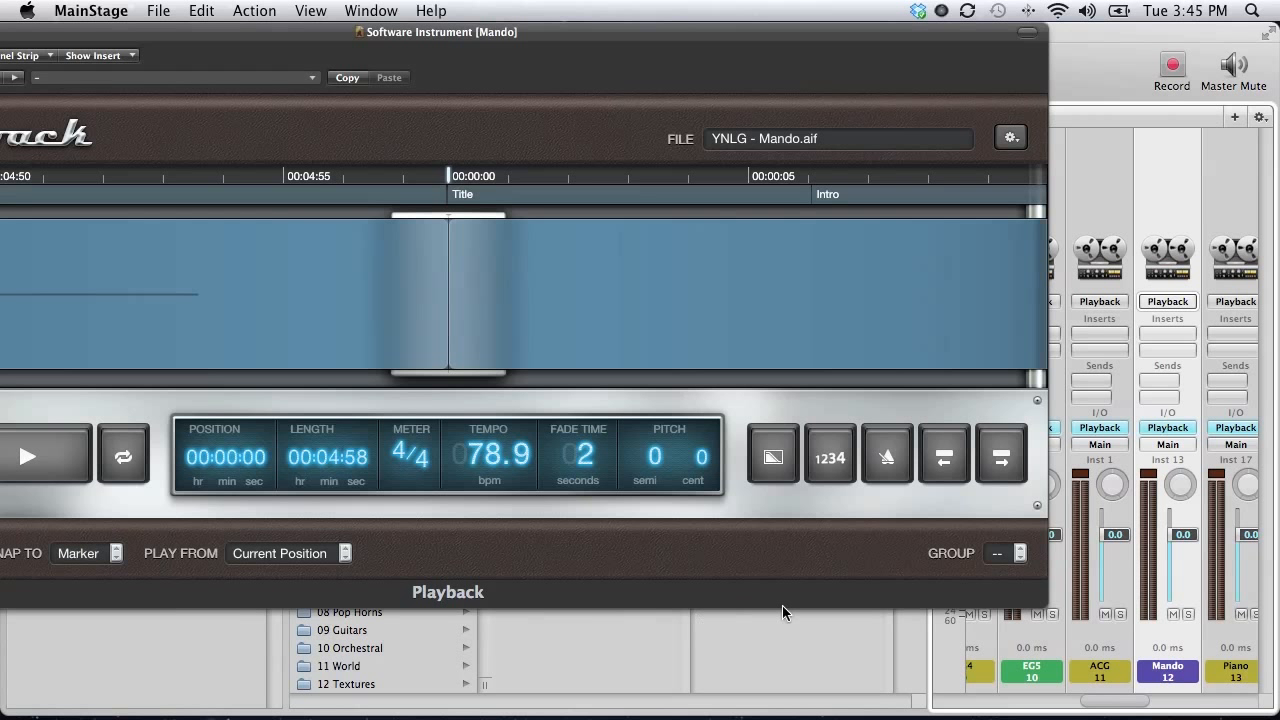
{"action": "left_click", "coordinate": [997, 556]}
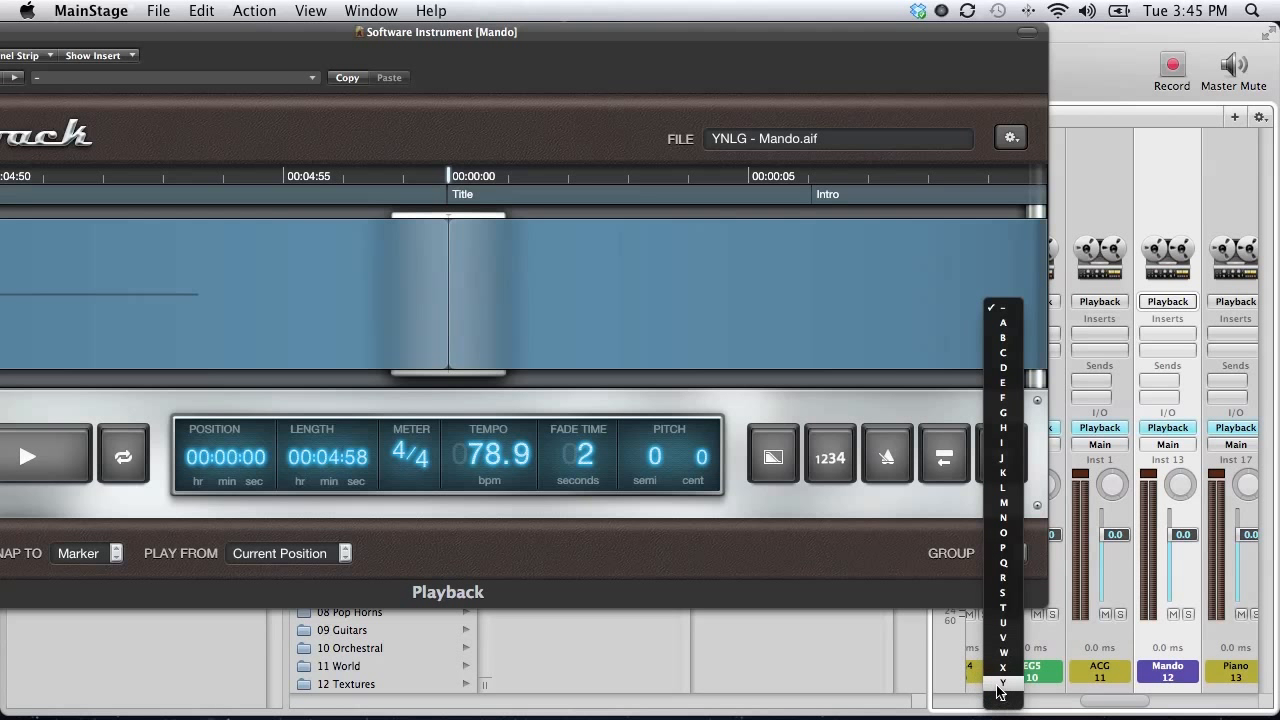
{"action": "left_click", "coordinate": [1000, 682]}
{"action": "scroll", "coordinate": [1200, 148], "scroll_direction": "right", "scroll_amount": 3}
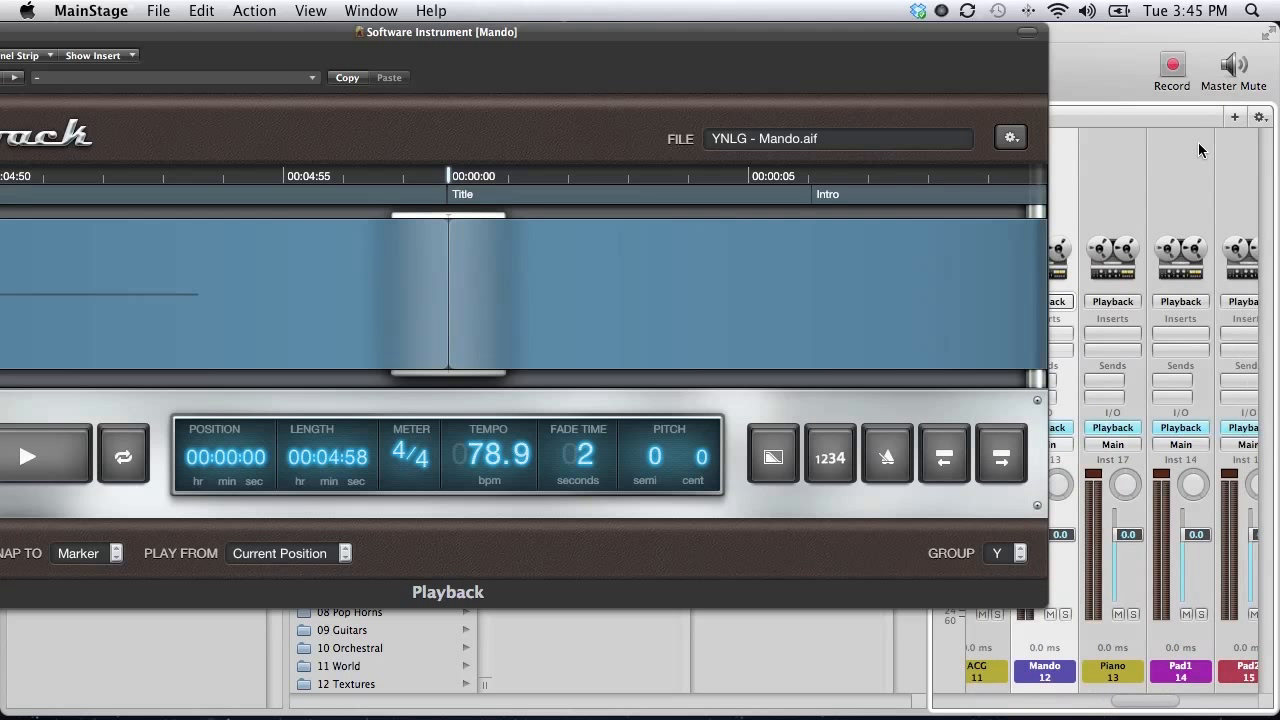
{"action": "left_click", "coordinate": [1121, 155]}
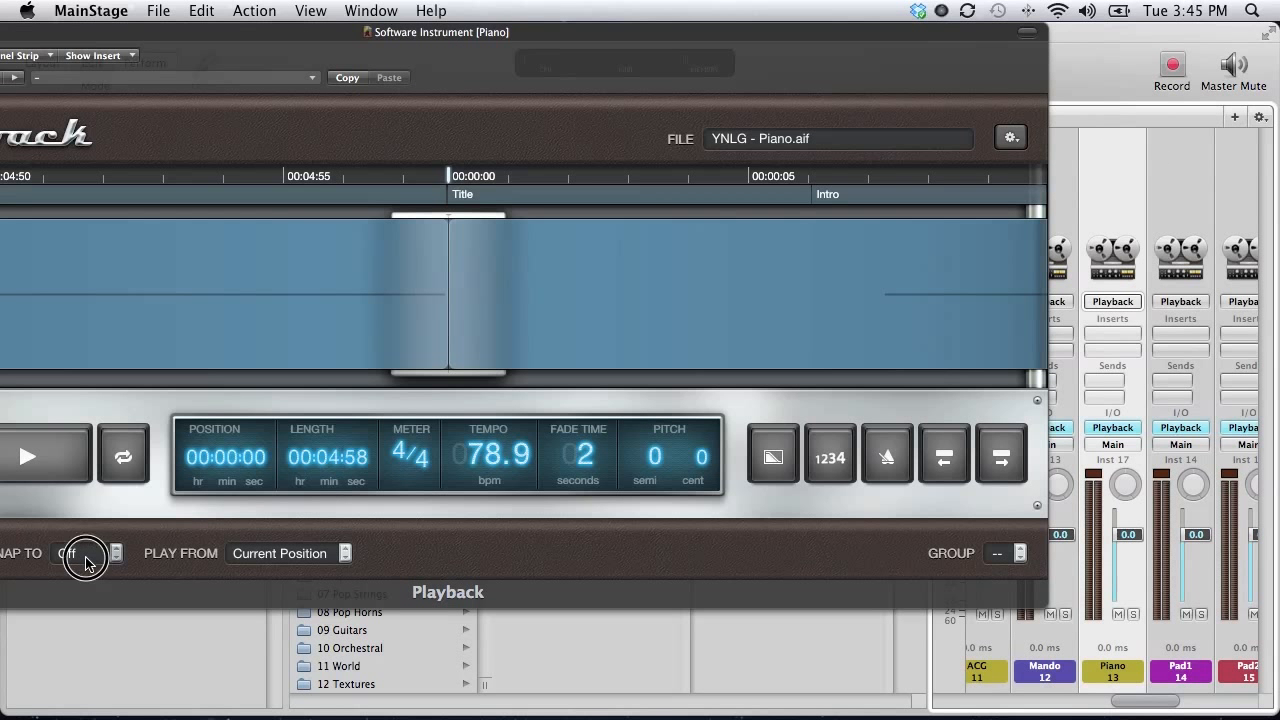
{"action": "left_click", "coordinate": [85, 555]}
{"action": "left_click", "coordinate": [100, 609]}
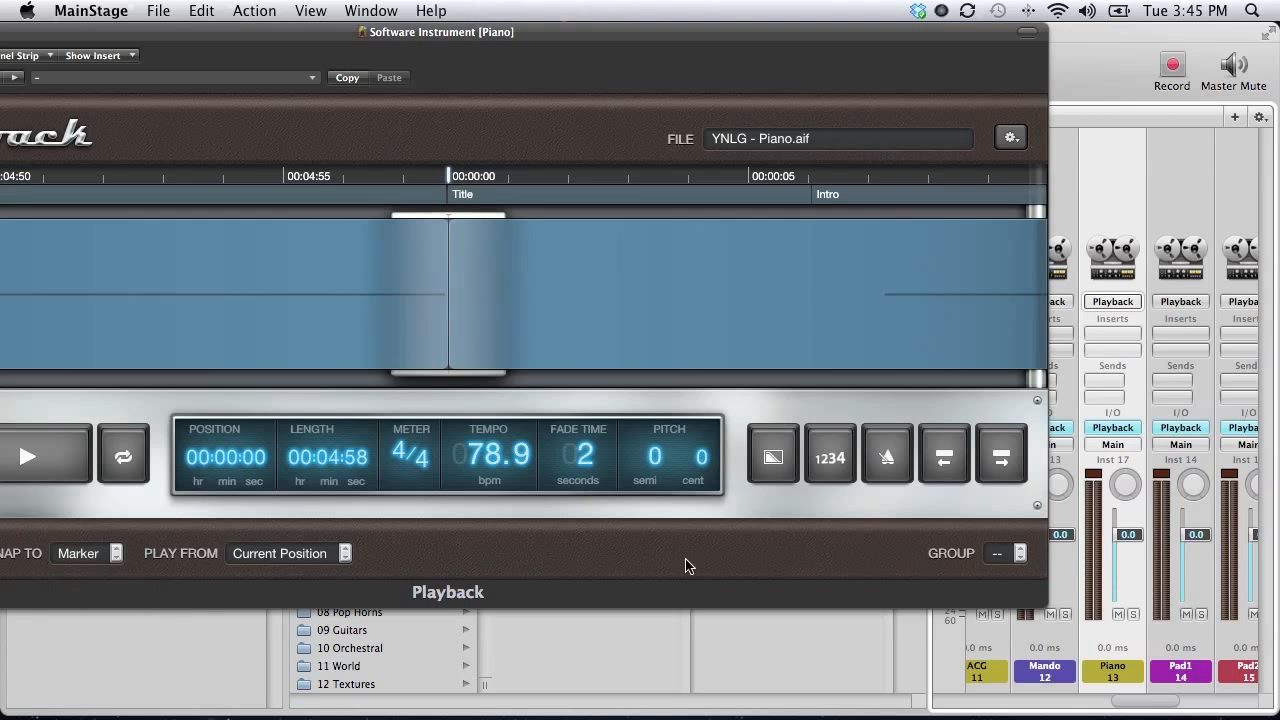
{"action": "left_click", "coordinate": [1018, 555]}
{"action": "left_click", "coordinate": [1003, 683]}
Set the Pad1 and Pad2 playbacks to Wait for Marker in group Y.
{"action": "left_click", "coordinate": [1185, 193]}
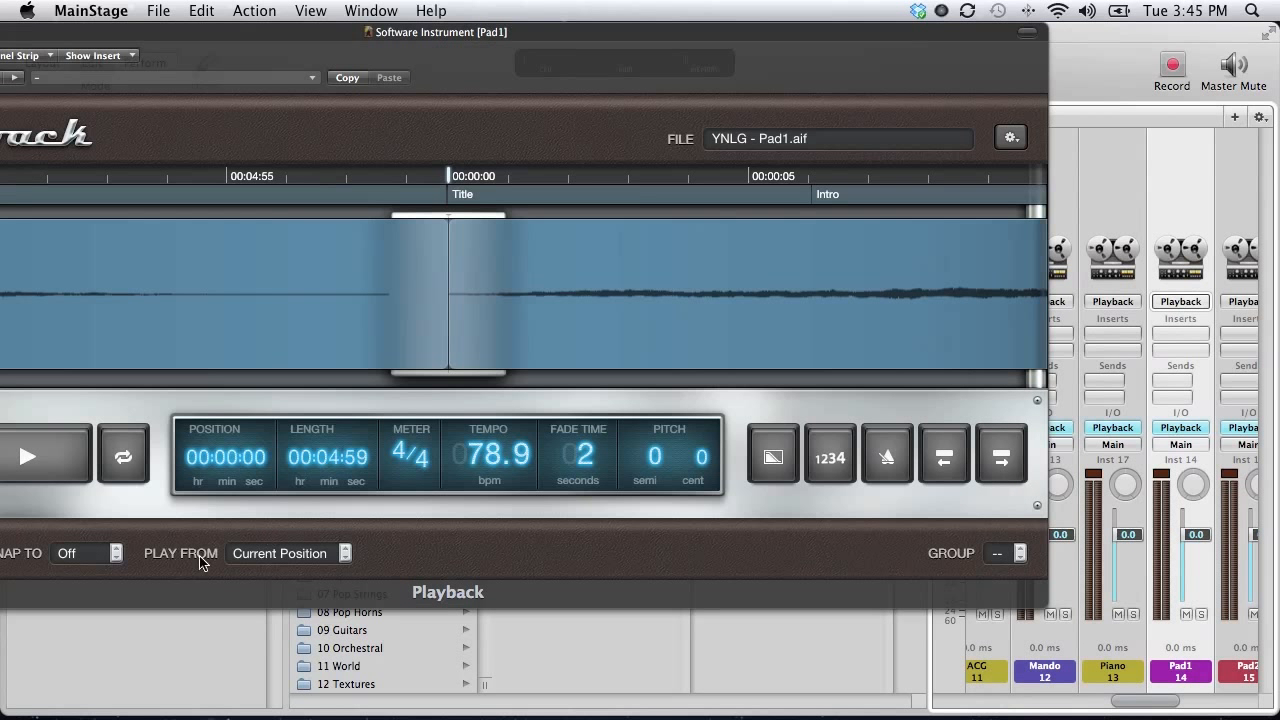
{"action": "left_click", "coordinate": [117, 553]}
{"action": "left_click", "coordinate": [100, 602]}
{"action": "left_click", "coordinate": [1010, 556]}
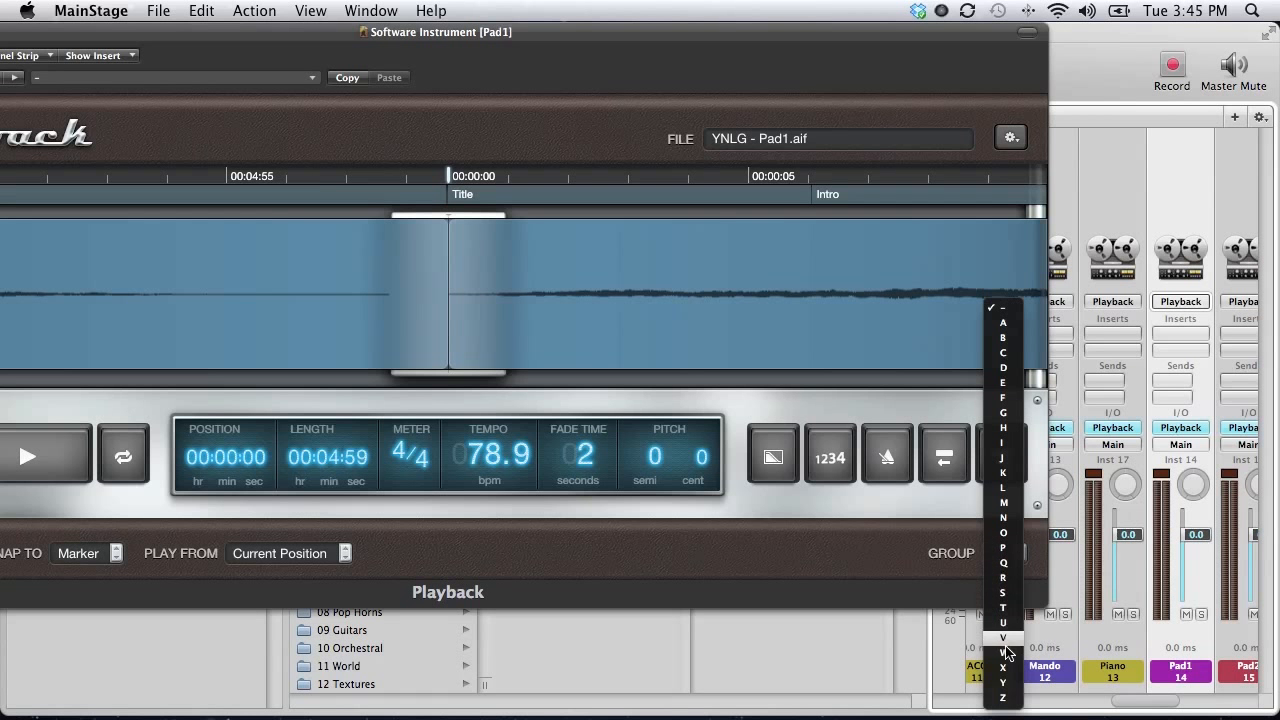
{"action": "left_click", "coordinate": [1001, 686]}
{"action": "scroll", "coordinate": [1131, 180], "scroll_direction": "right", "scroll_amount": 3}
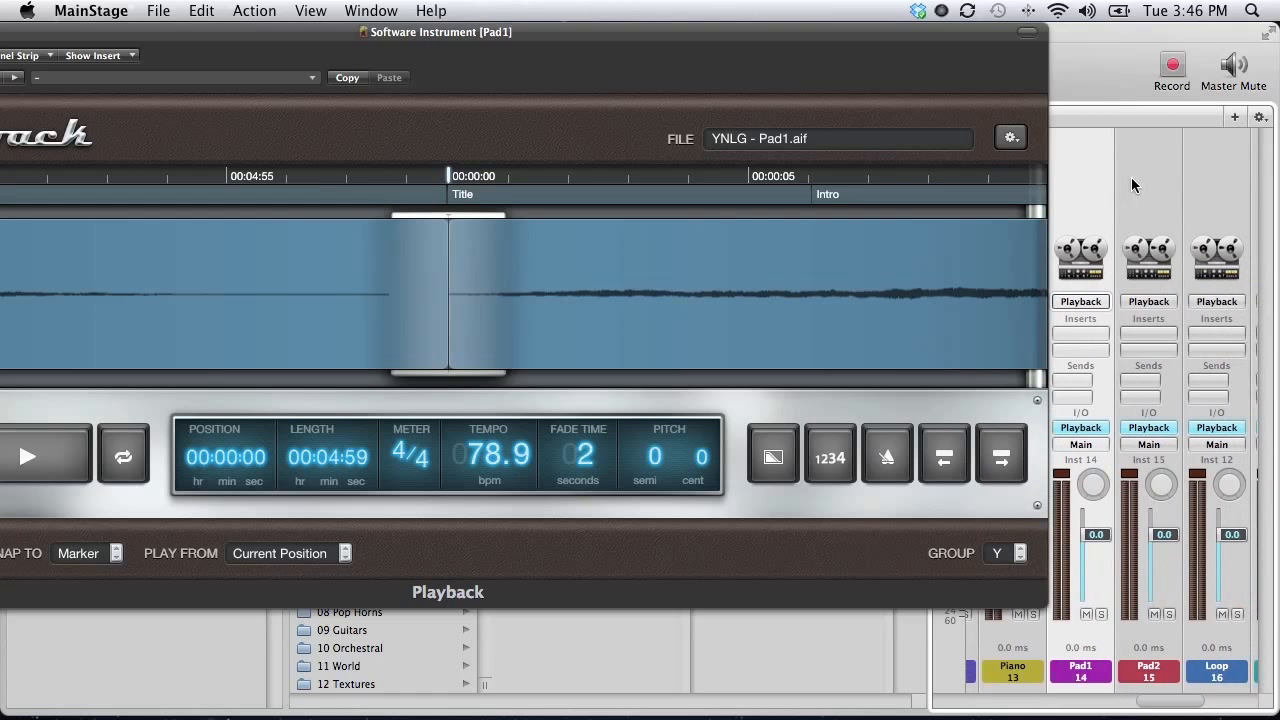
{"action": "left_click", "coordinate": [1131, 180]}
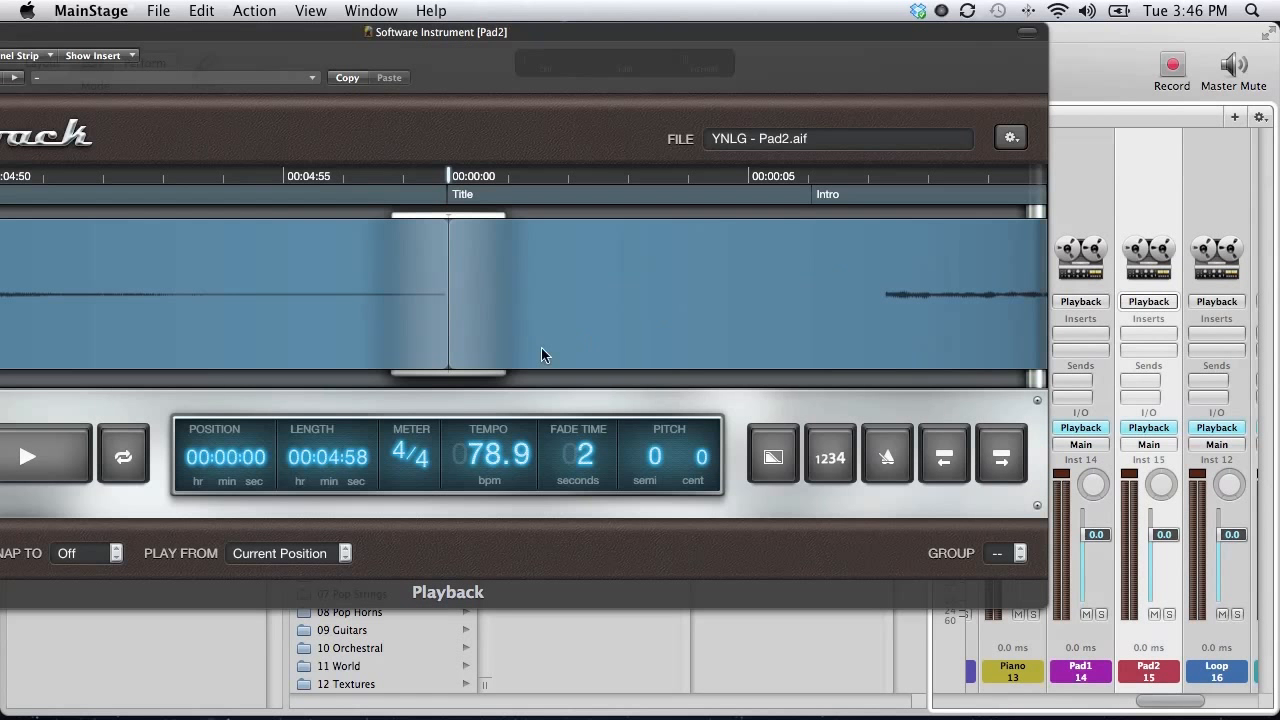
{"action": "left_click", "coordinate": [122, 551]}
{"action": "left_click", "coordinate": [103, 612]}
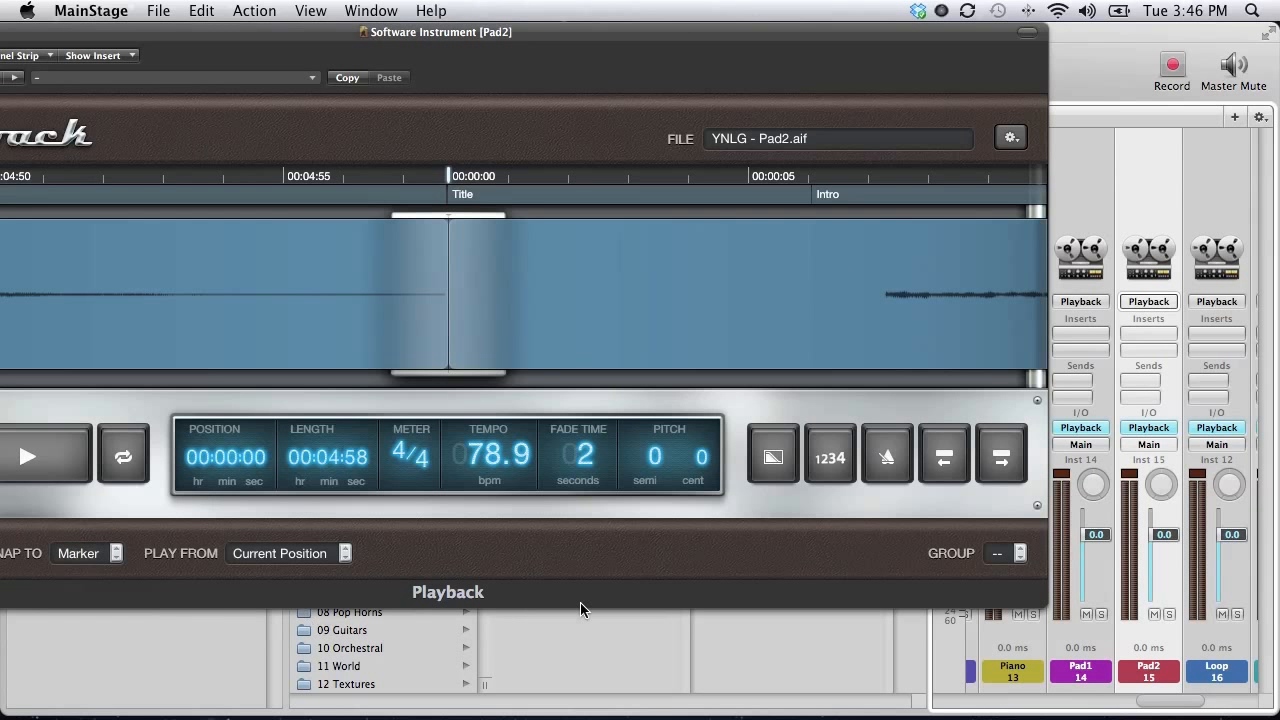
{"action": "left_click", "coordinate": [1012, 556]}
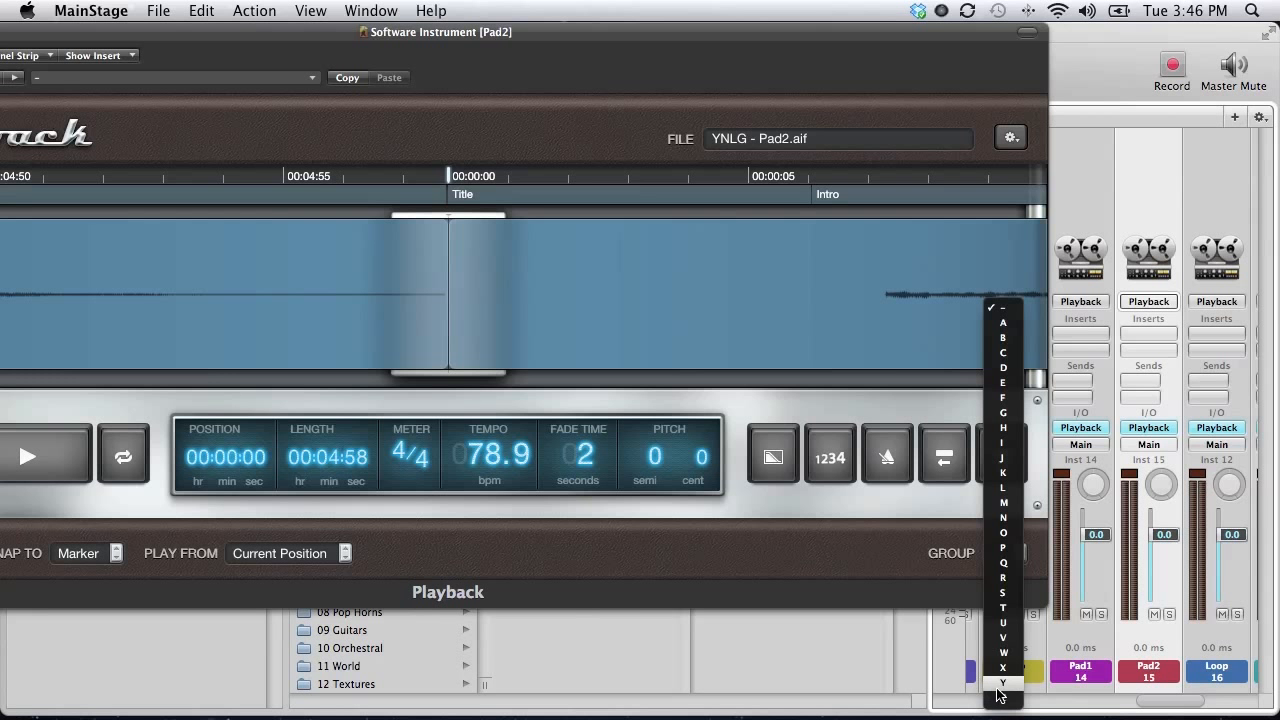
{"action": "left_click", "coordinate": [1001, 684]}
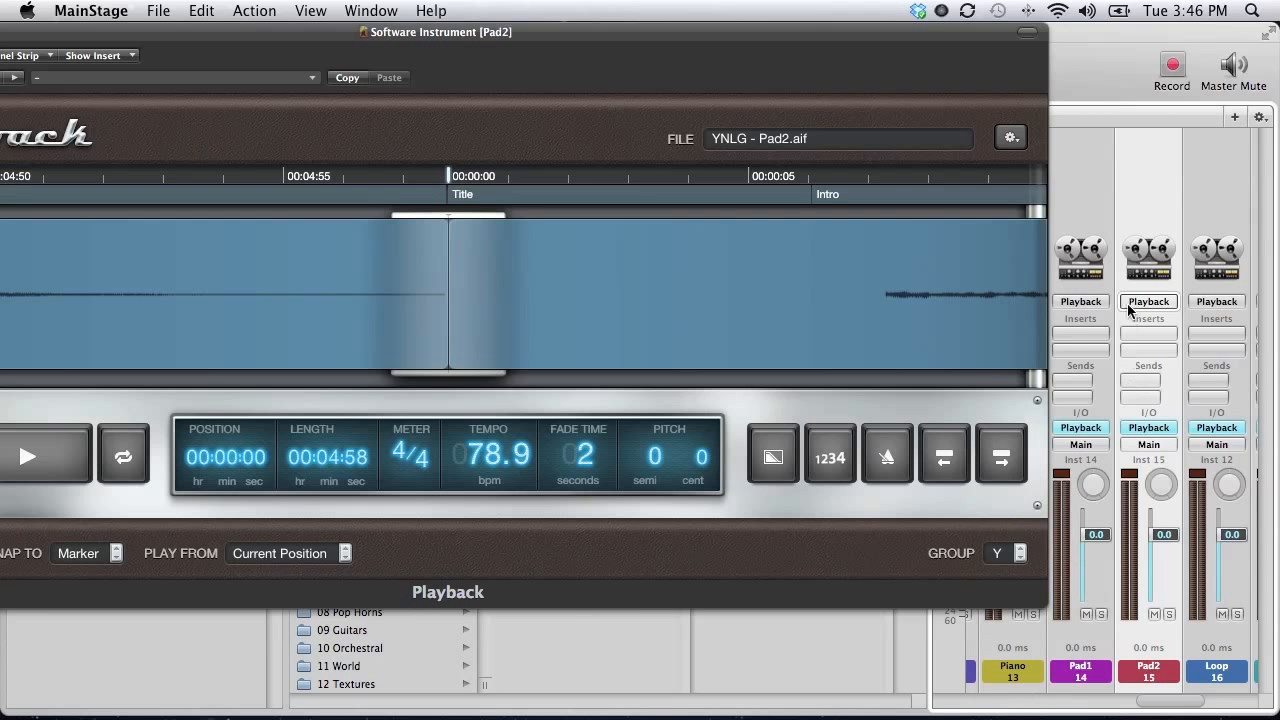
Set the Loop and BGV playbacks to Wait for Marker in group Y.
{"action": "left_click", "coordinate": [1215, 158]}
{"action": "left_click", "coordinate": [115, 553]}
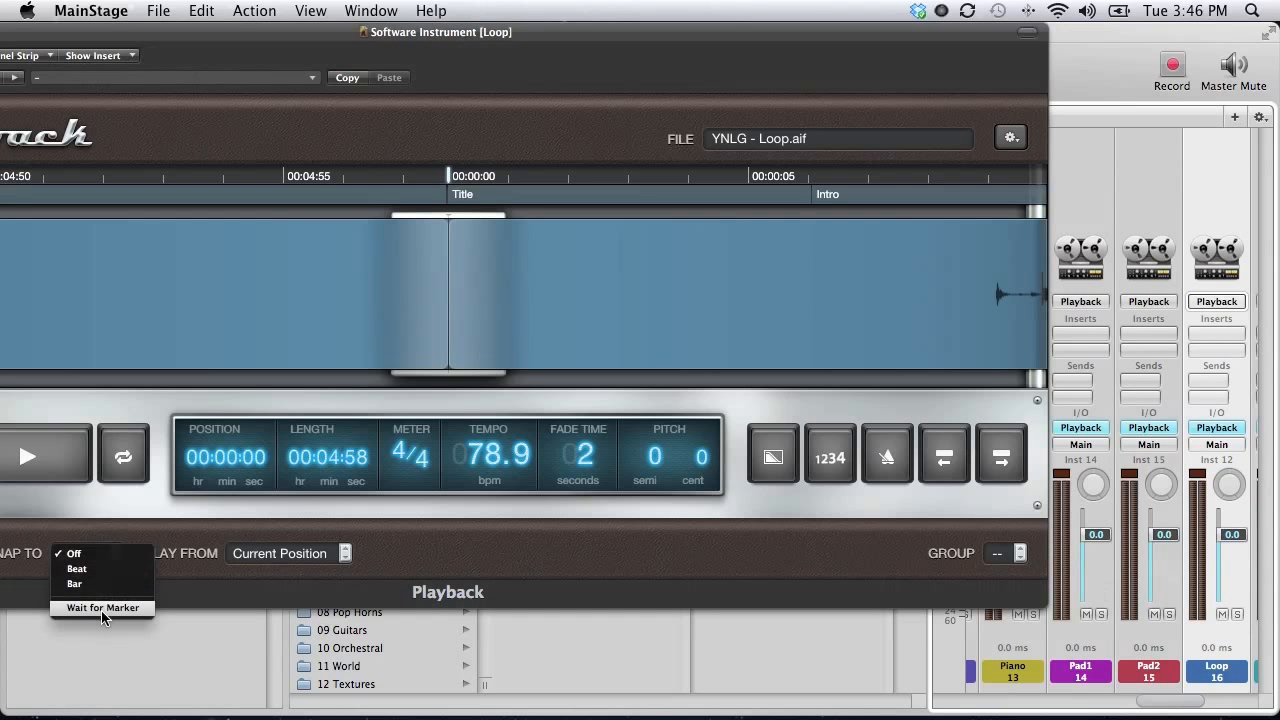
{"action": "left_click", "coordinate": [101, 611]}
{"action": "left_click", "coordinate": [1020, 555]}
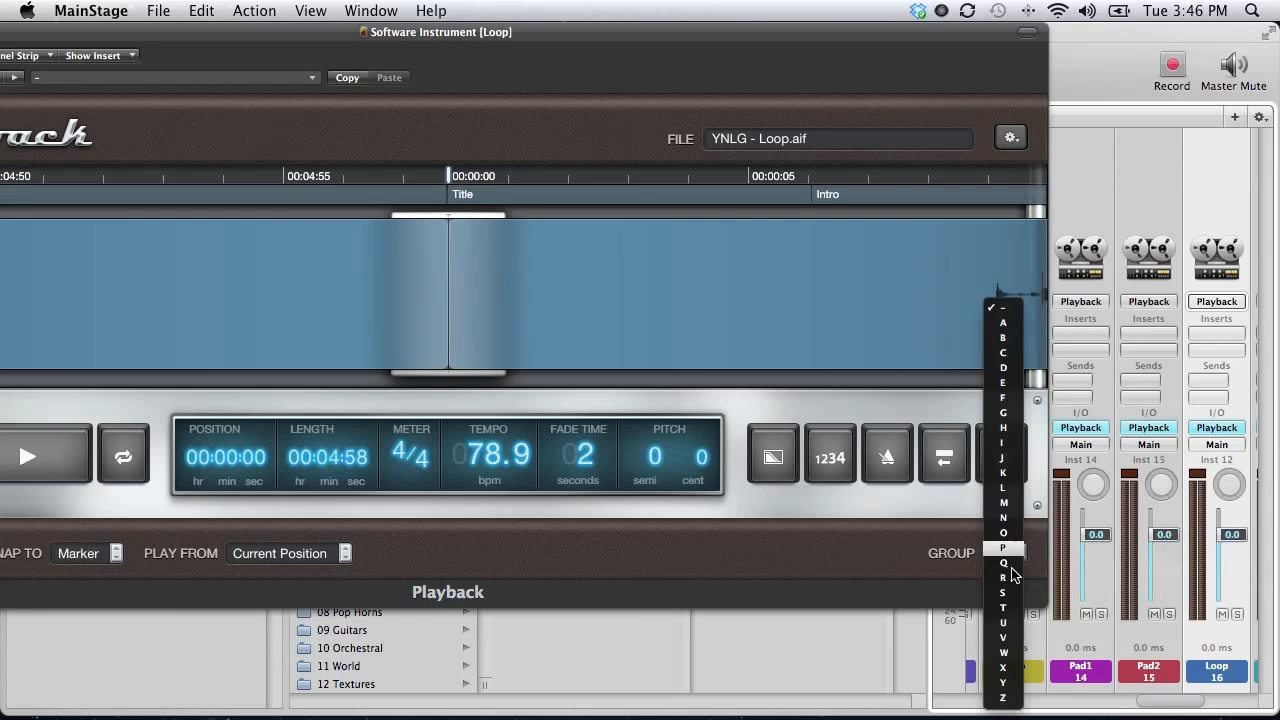
{"action": "left_click", "coordinate": [997, 689]}
{"action": "scroll", "coordinate": [1157, 182], "scroll_direction": "right", "scroll_amount": 3}
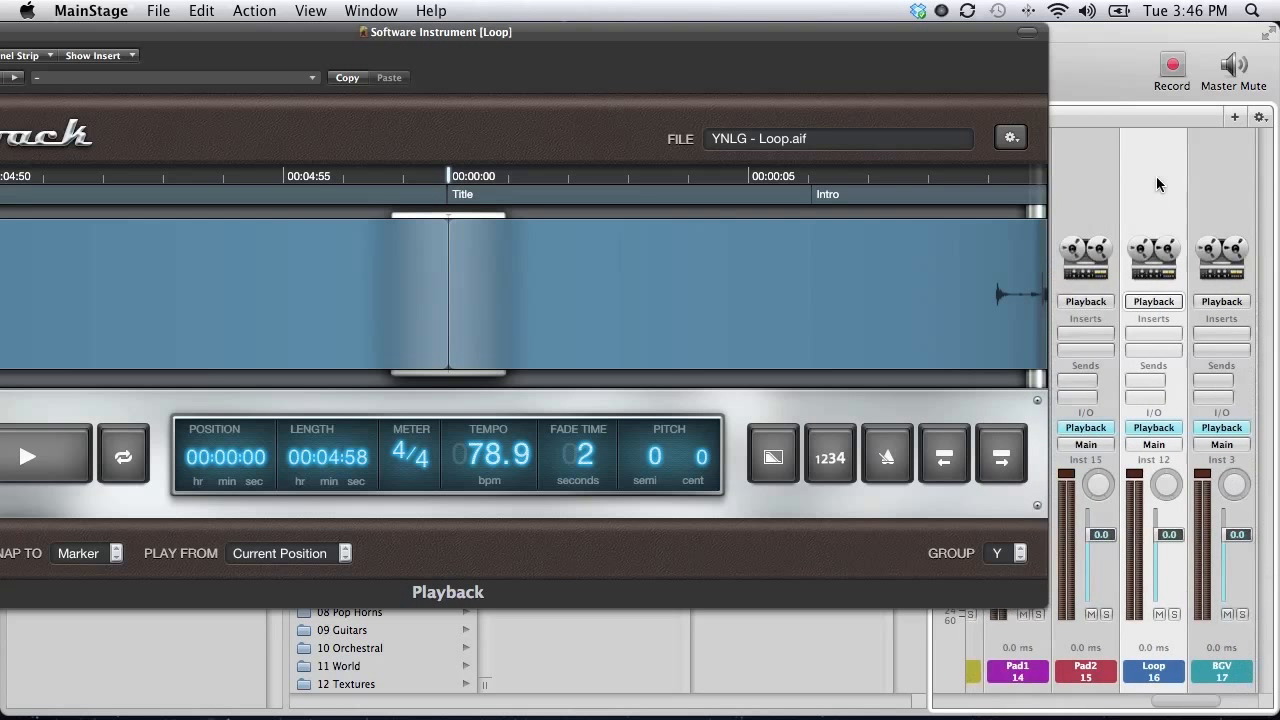
{"action": "left_click", "coordinate": [1157, 182]}
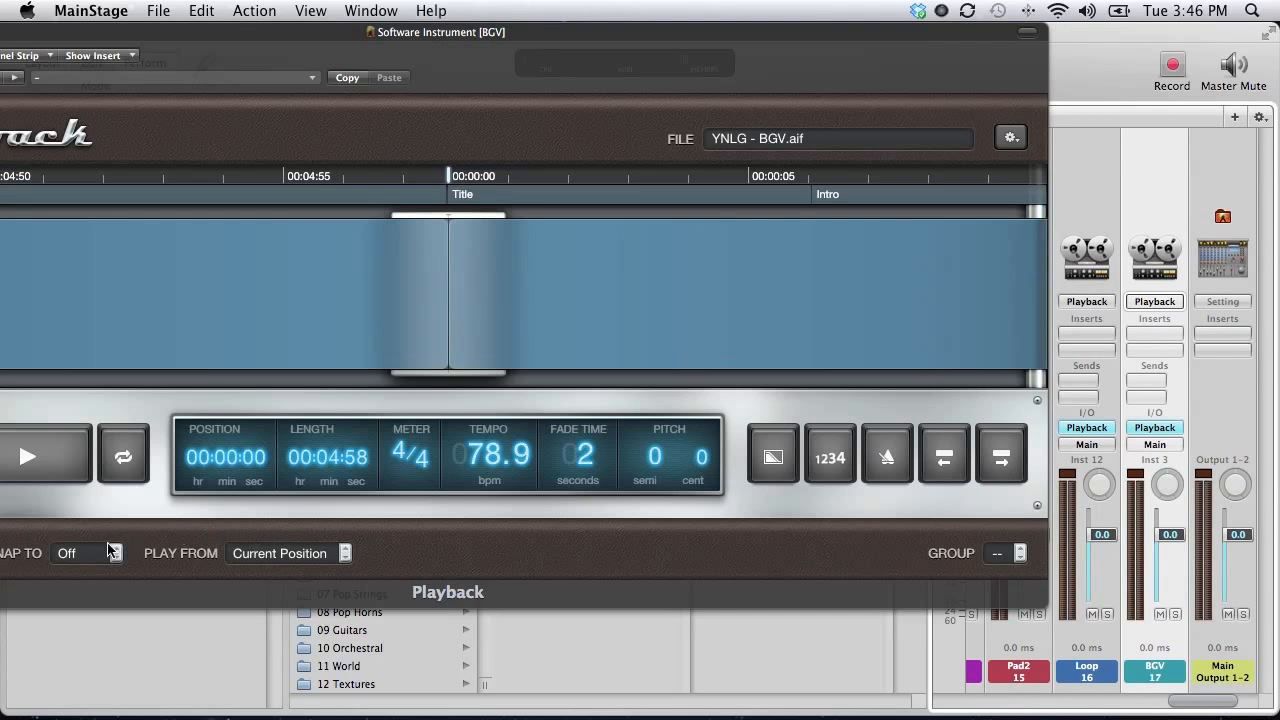
{"action": "left_click", "coordinate": [112, 553]}
{"action": "left_click", "coordinate": [104, 610]}
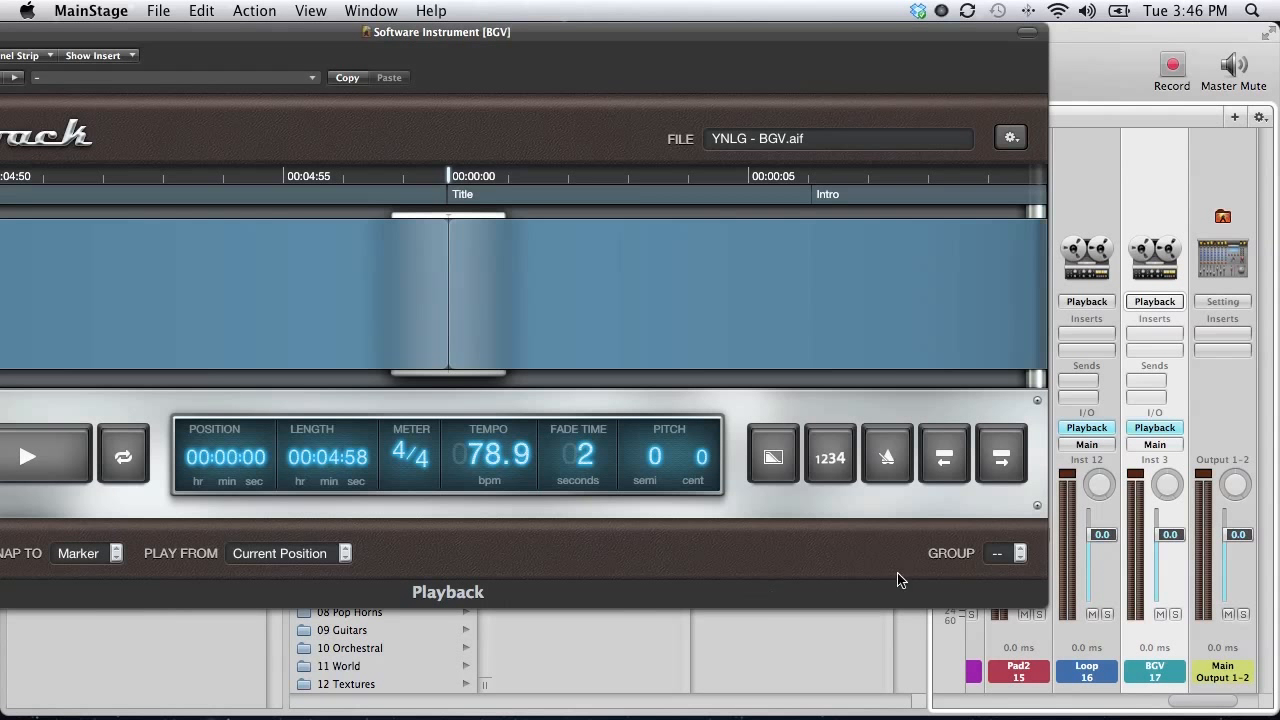
{"action": "left_click", "coordinate": [1003, 551]}
{"action": "left_click", "coordinate": [1004, 684]}
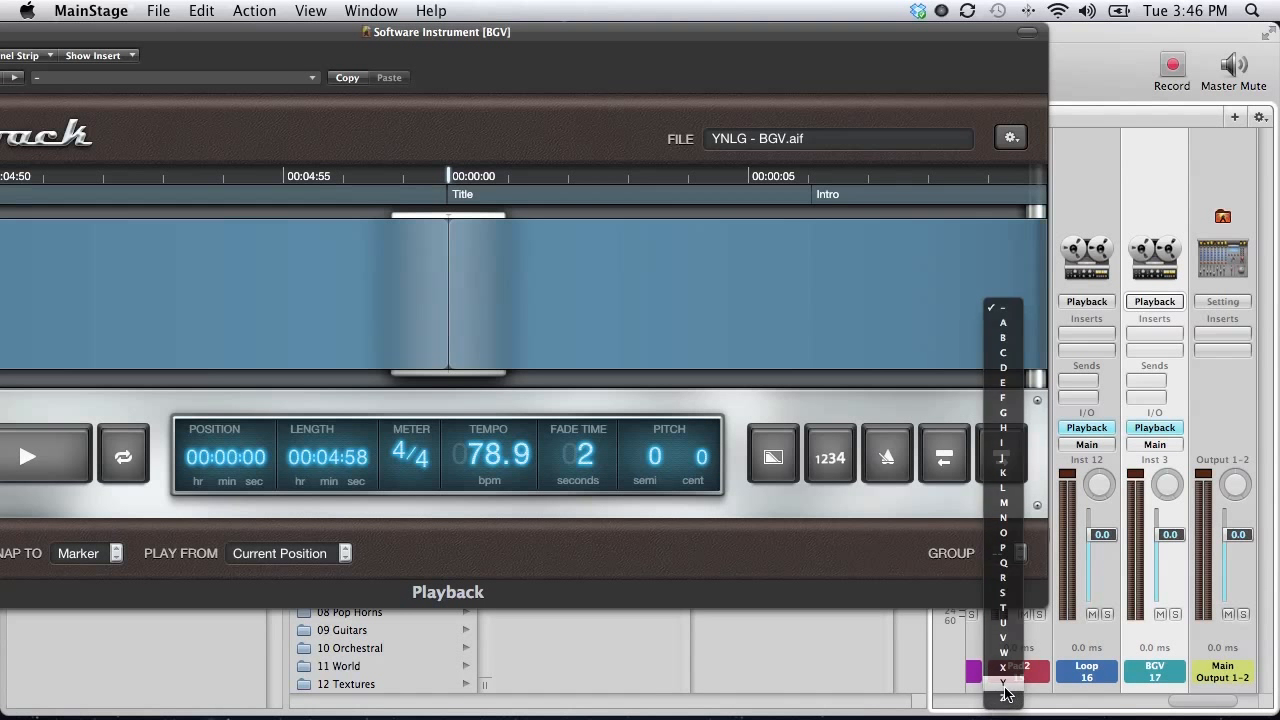
{"action": "scroll", "coordinate": [1103, 183], "scroll_direction": "left", "scroll_amount": 10}
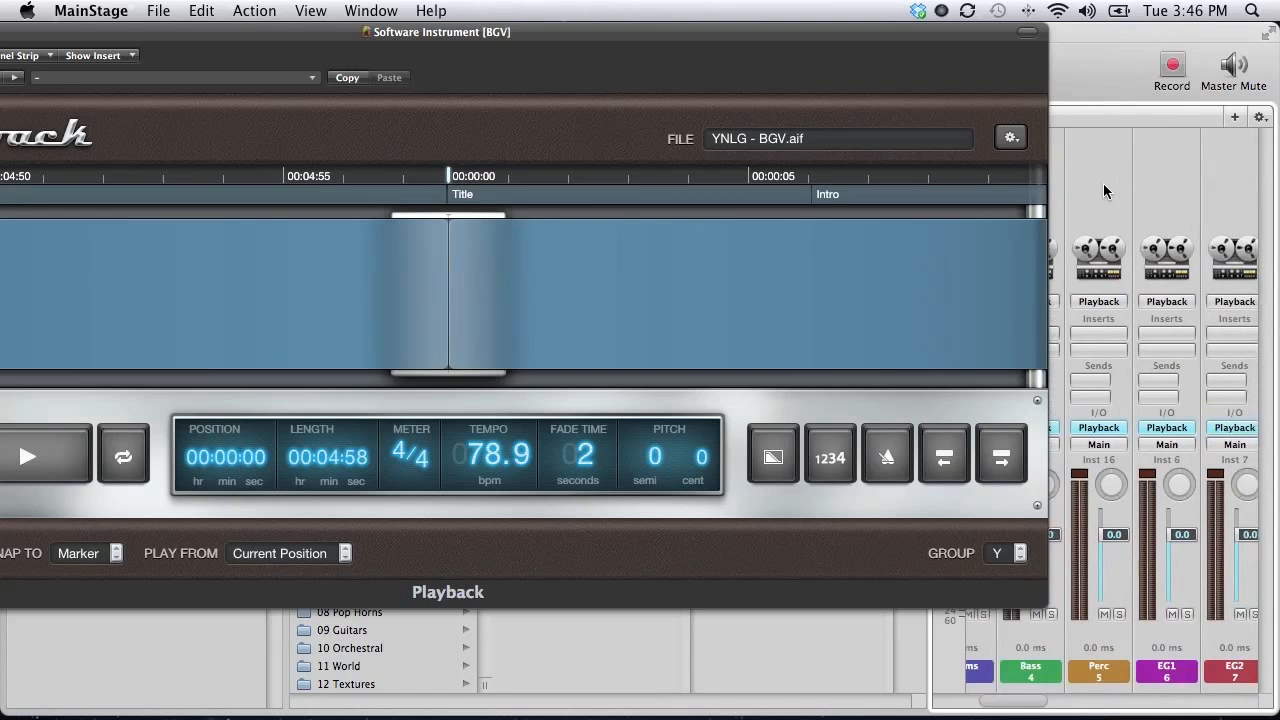
Play the Click strip's playback for about eight seconds, then stop it.
{"action": "left_click_drag", "start_coordinate": [981, 36], "coordinate": [1089, 249]}
{"action": "left_click", "coordinate": [1014, 169]}
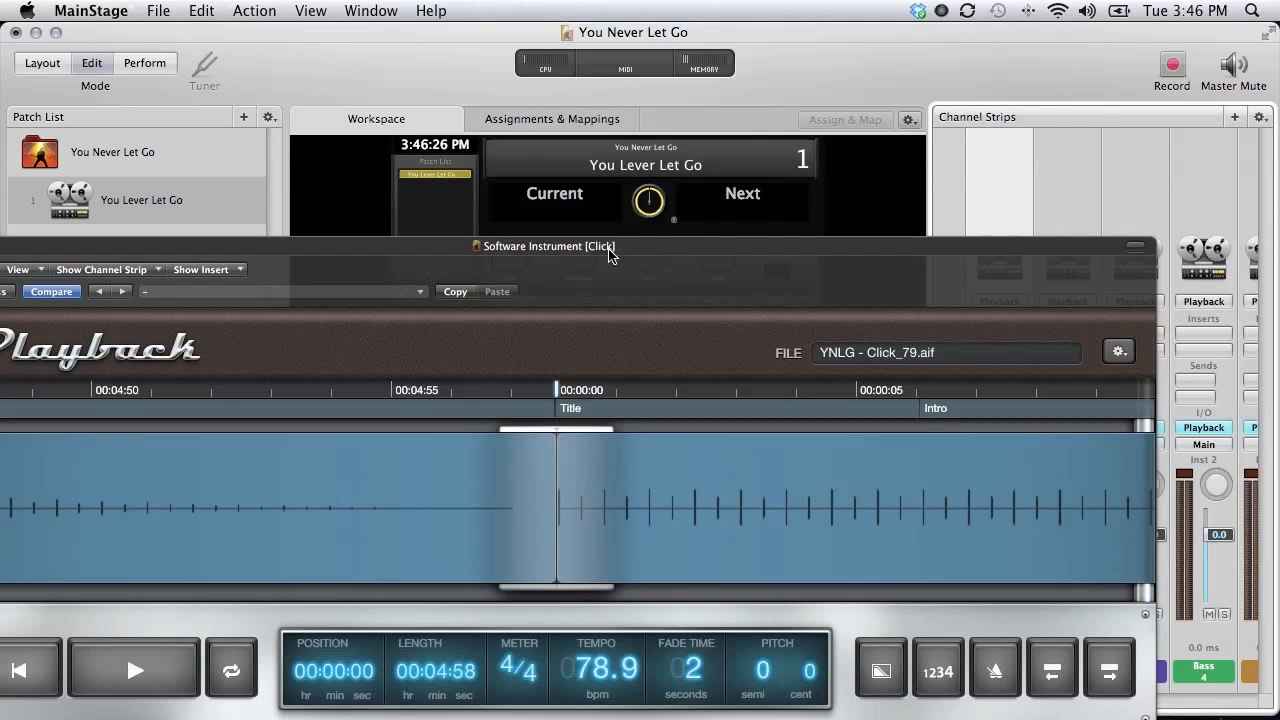
{"action": "left_click_drag", "start_coordinate": [610, 252], "coordinate": [625, 223]}
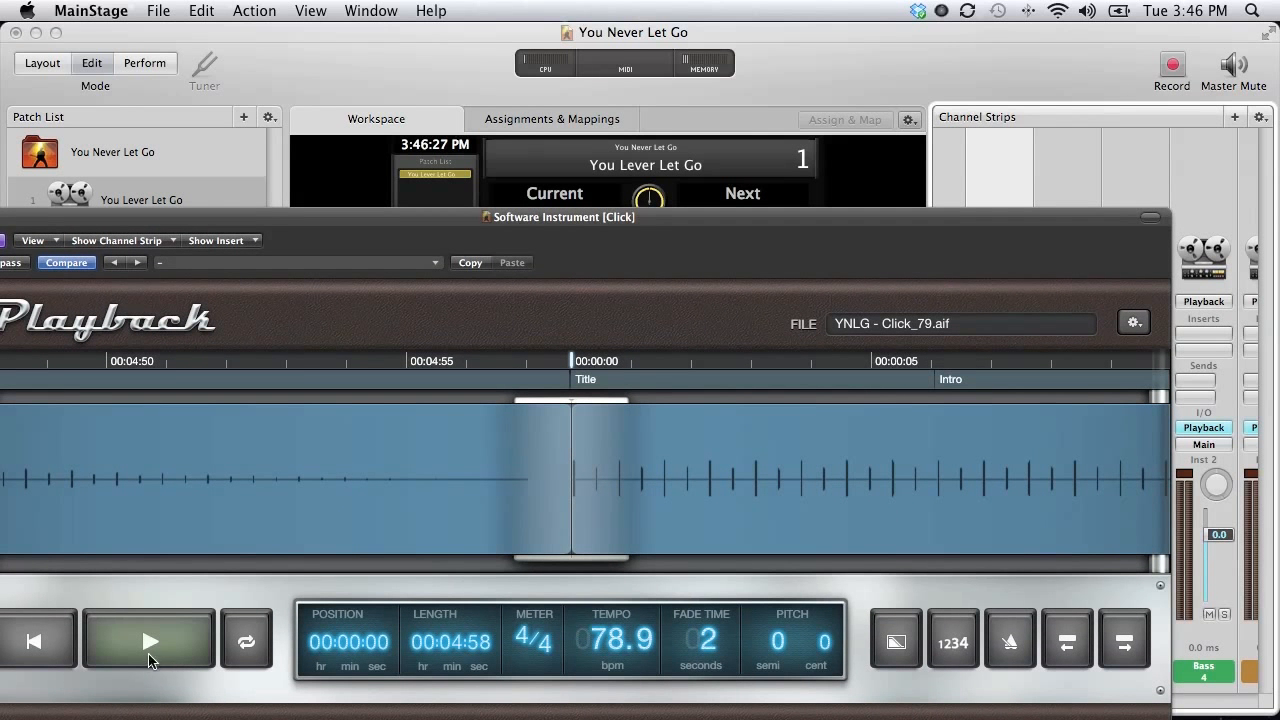
{"action": "left_click", "coordinate": [147, 645]}
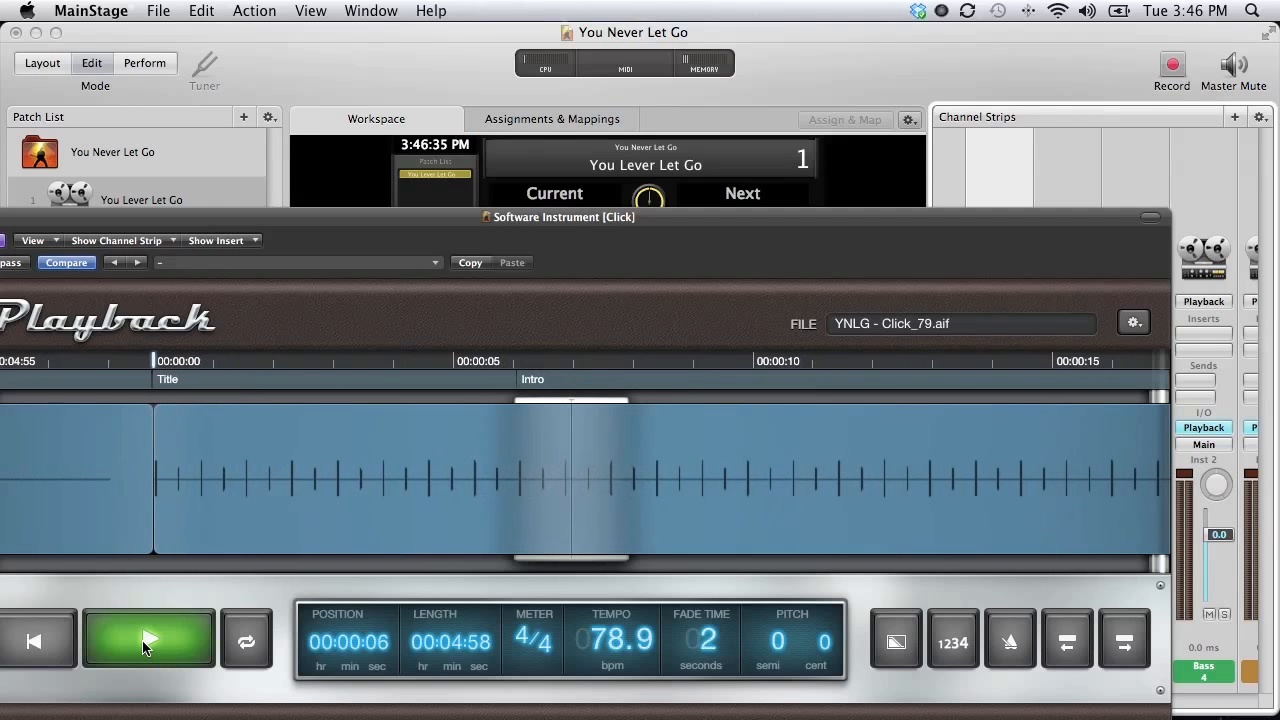
{"action": "left_click", "coordinate": [143, 645]}
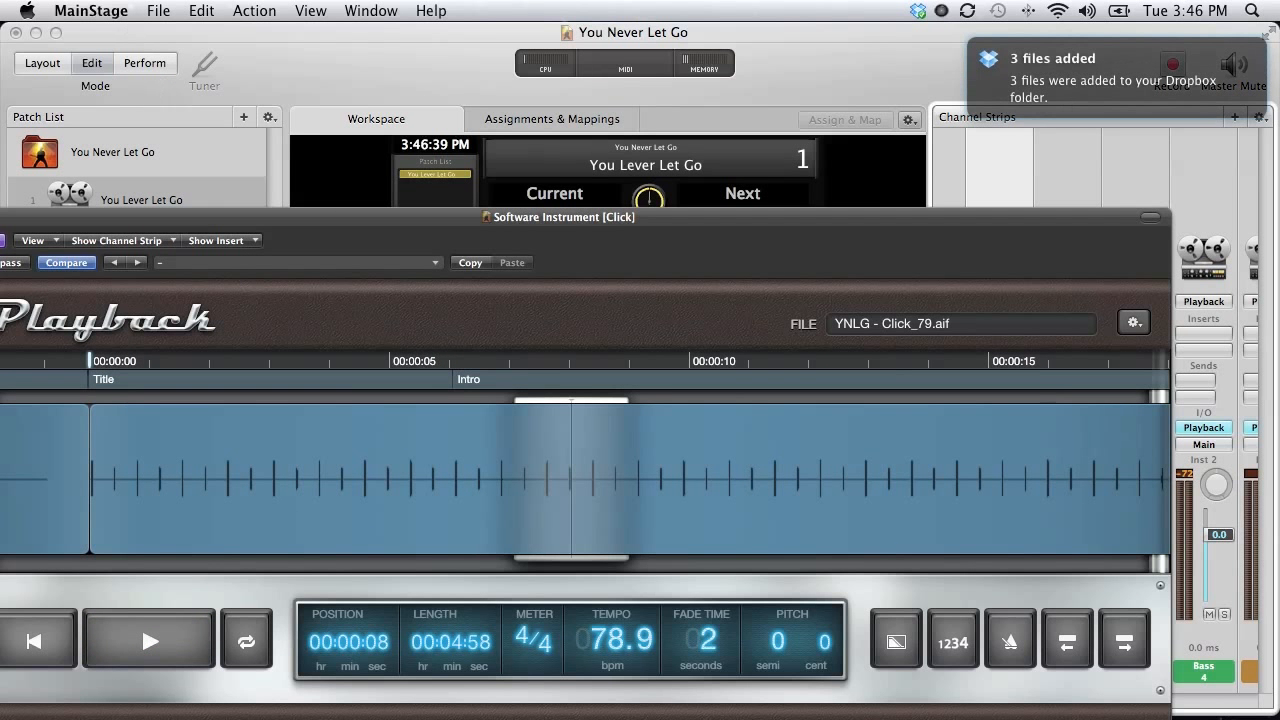
{"action": "left_click", "coordinate": [88, 11]}
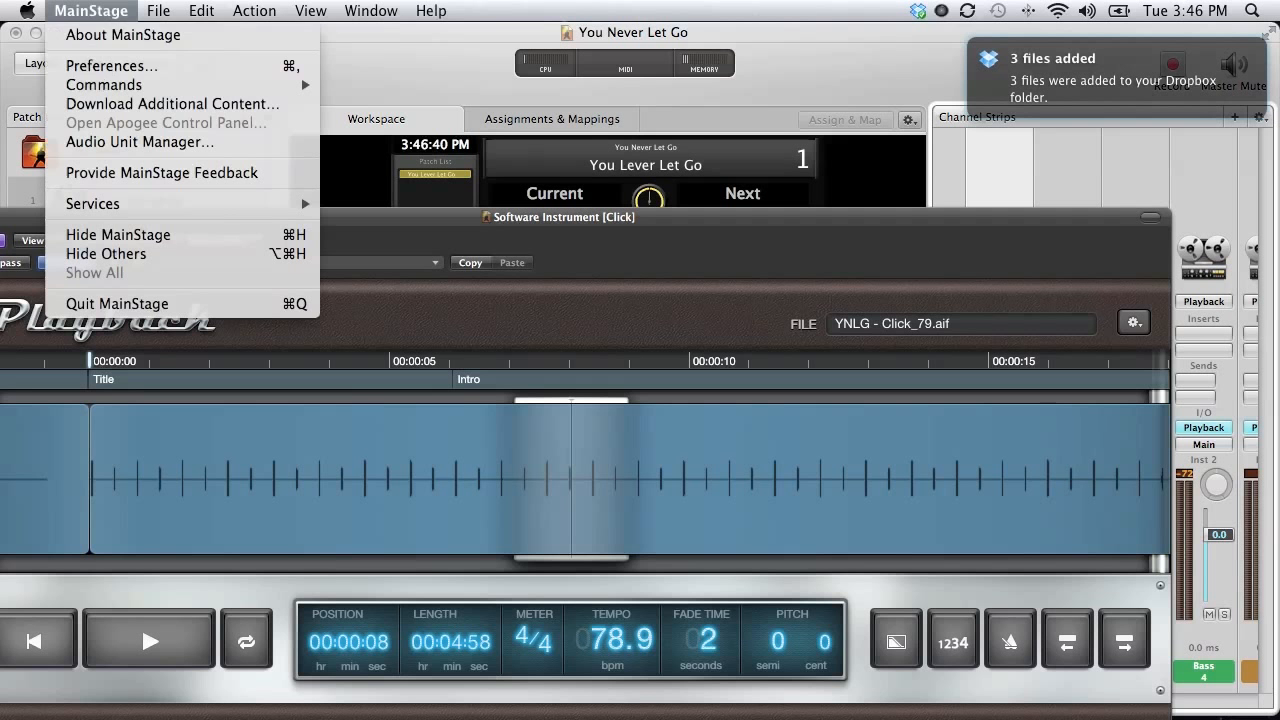
In Preferences set Audio Output to Display Audio, apply changes and close the window.
{"action": "left_click", "coordinate": [100, 66]}
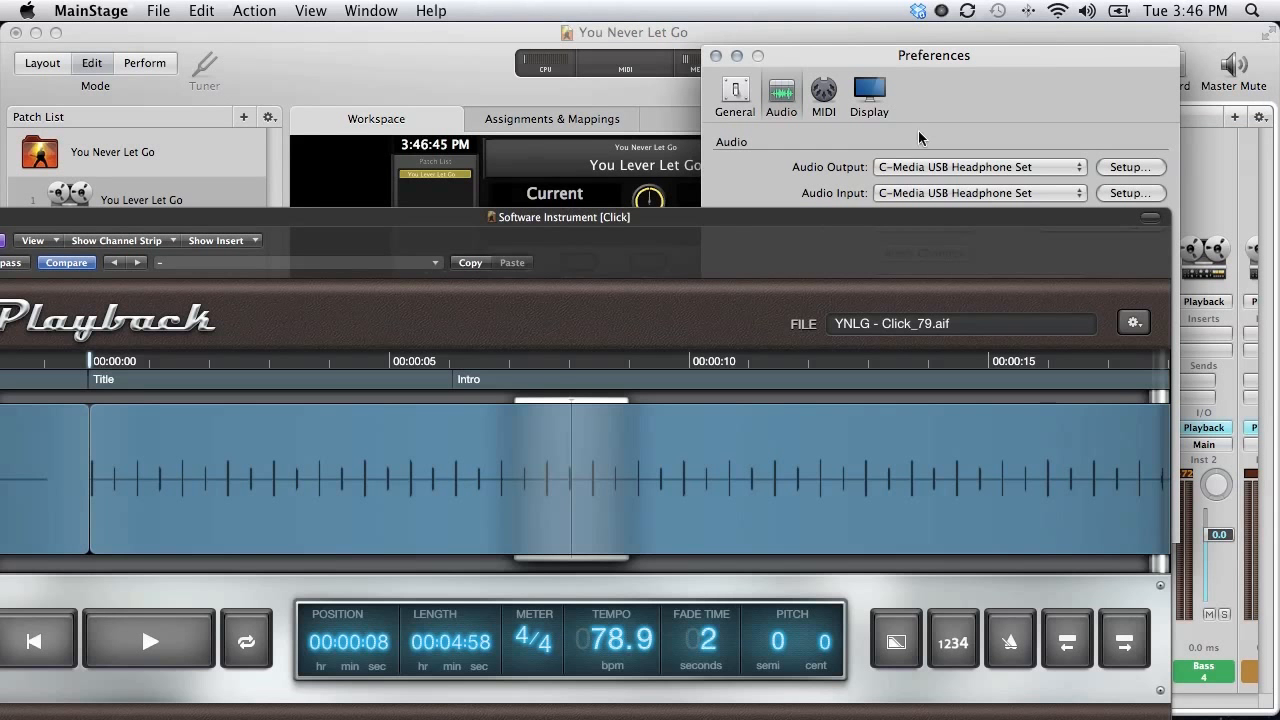
{"action": "left_click", "coordinate": [929, 170]}
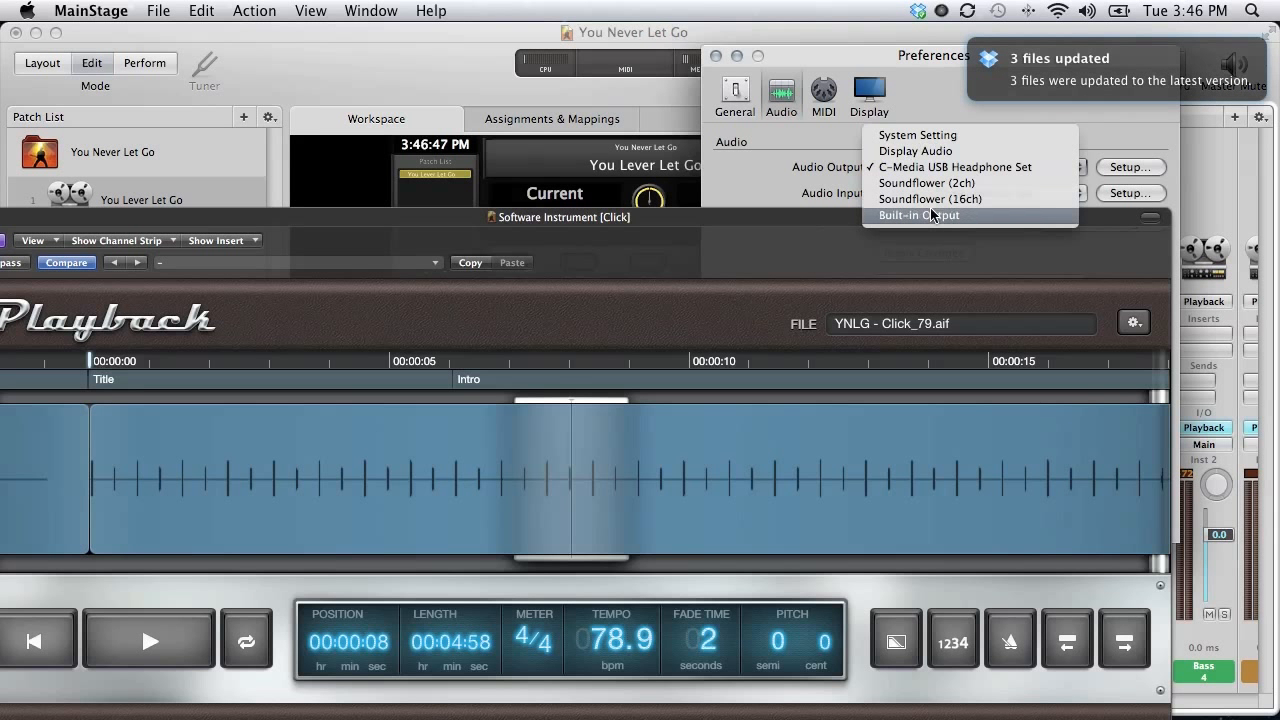
{"action": "left_click", "coordinate": [928, 151]}
{"action": "left_click_drag", "start_coordinate": [908, 57], "coordinate": [712, 48]}
{"action": "left_click_drag", "start_coordinate": [745, 224], "coordinate": [720, 514]}
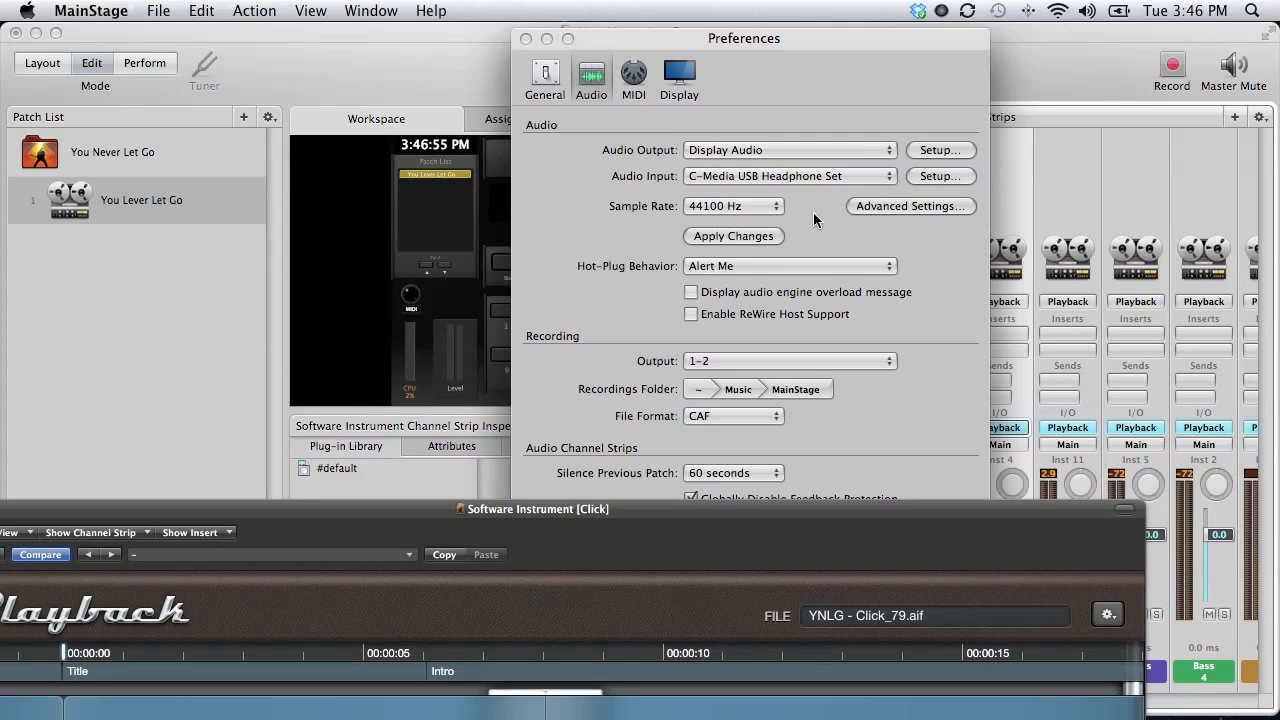
{"action": "left_click", "coordinate": [738, 238]}
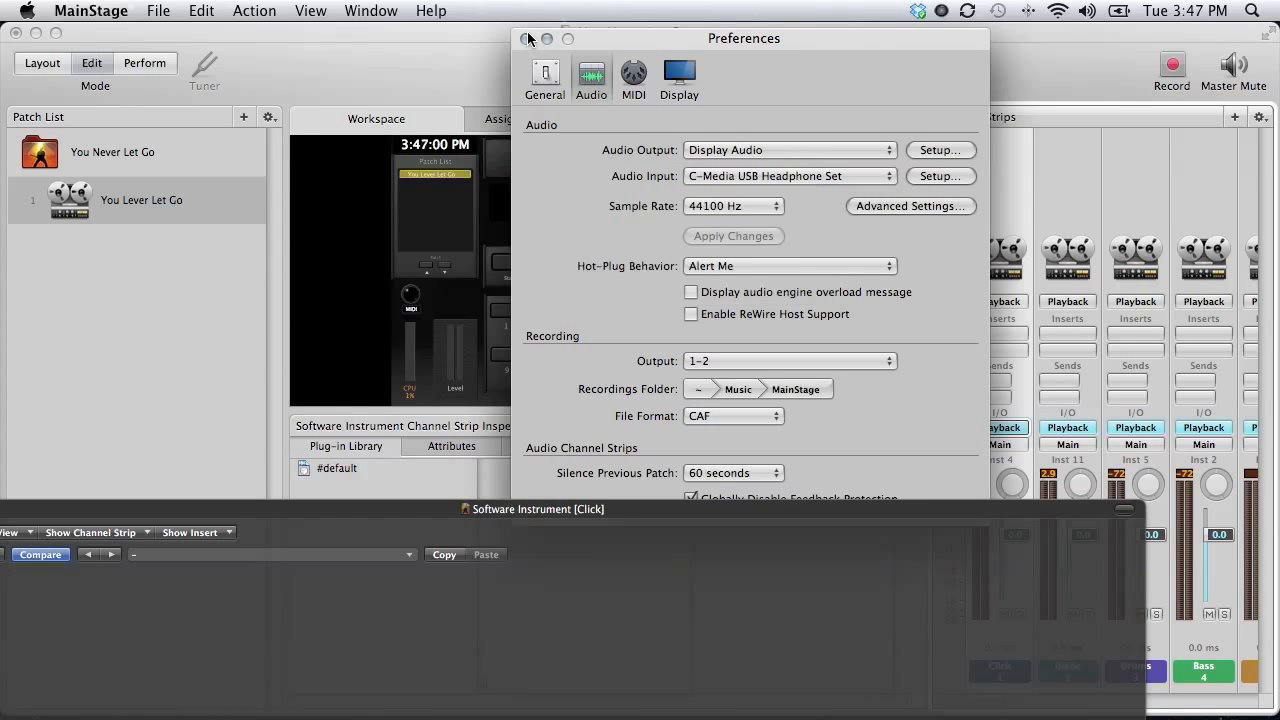
{"action": "left_click", "coordinate": [525, 37]}
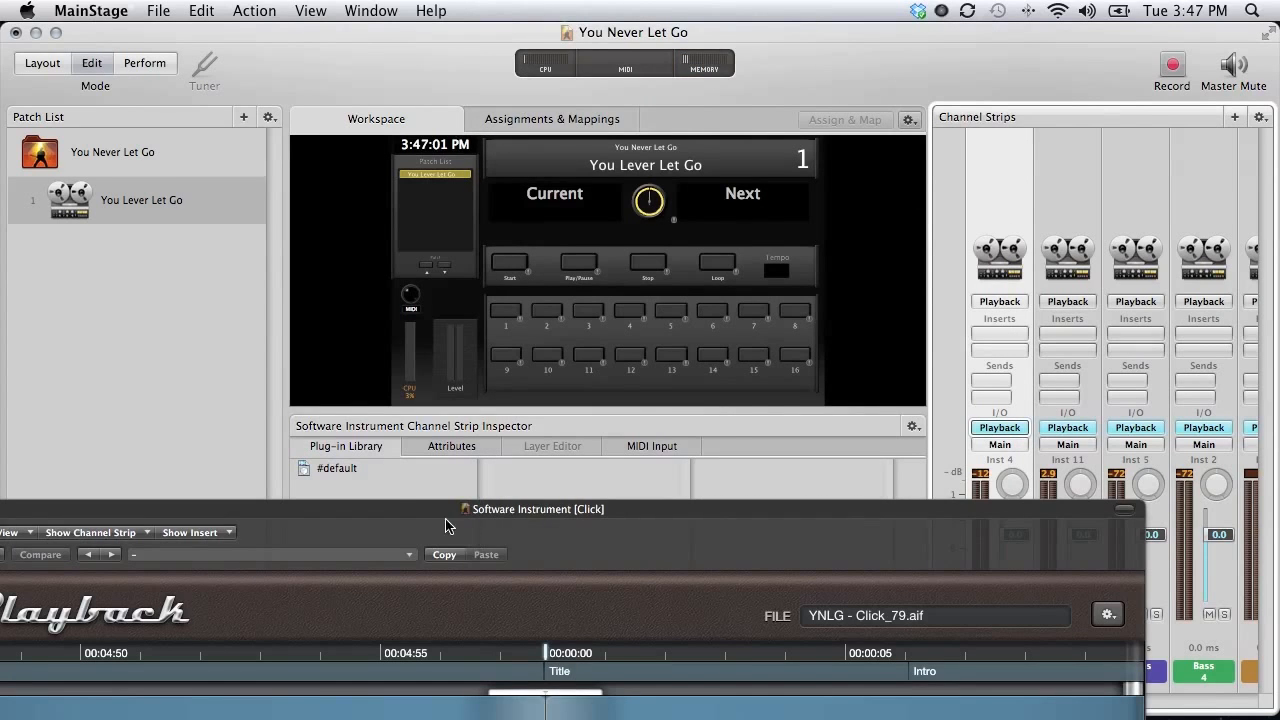
Start synced playback of the Group Y Playback tracks from the Click plug-in.
{"action": "left_click_drag", "start_coordinate": [419, 511], "coordinate": [526, 166]}
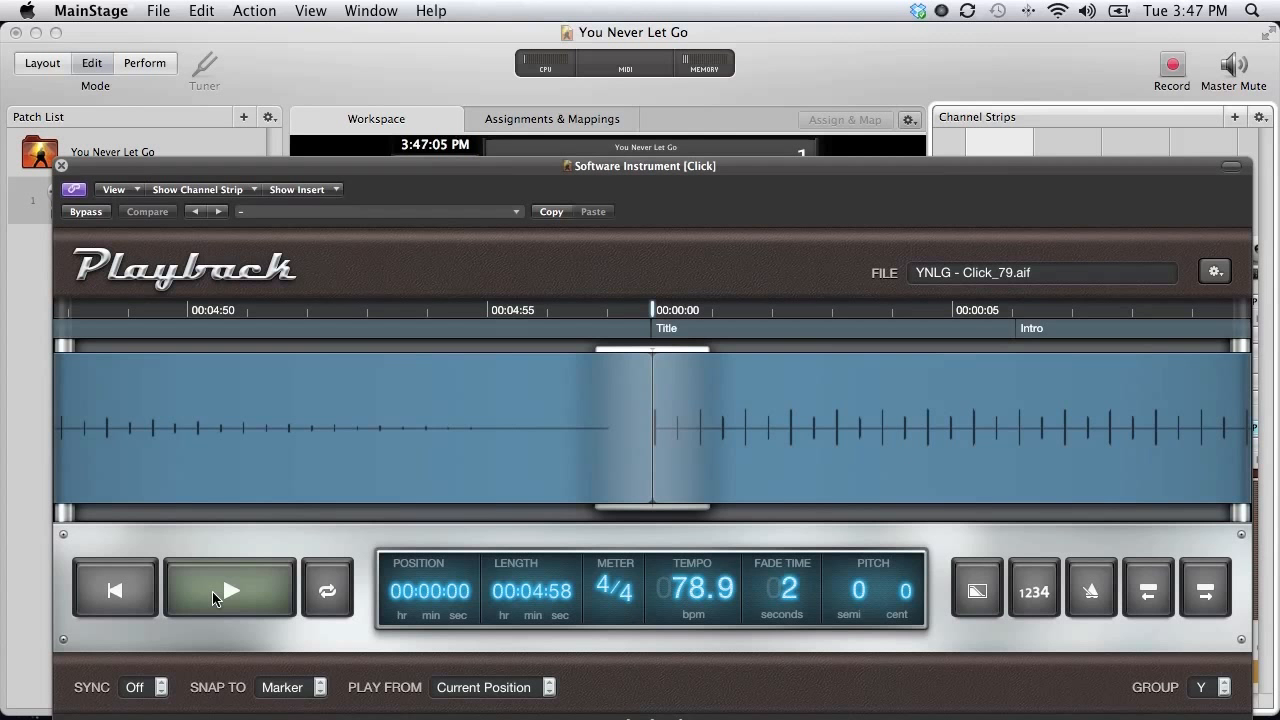
{"action": "left_click", "coordinate": [212, 591]}
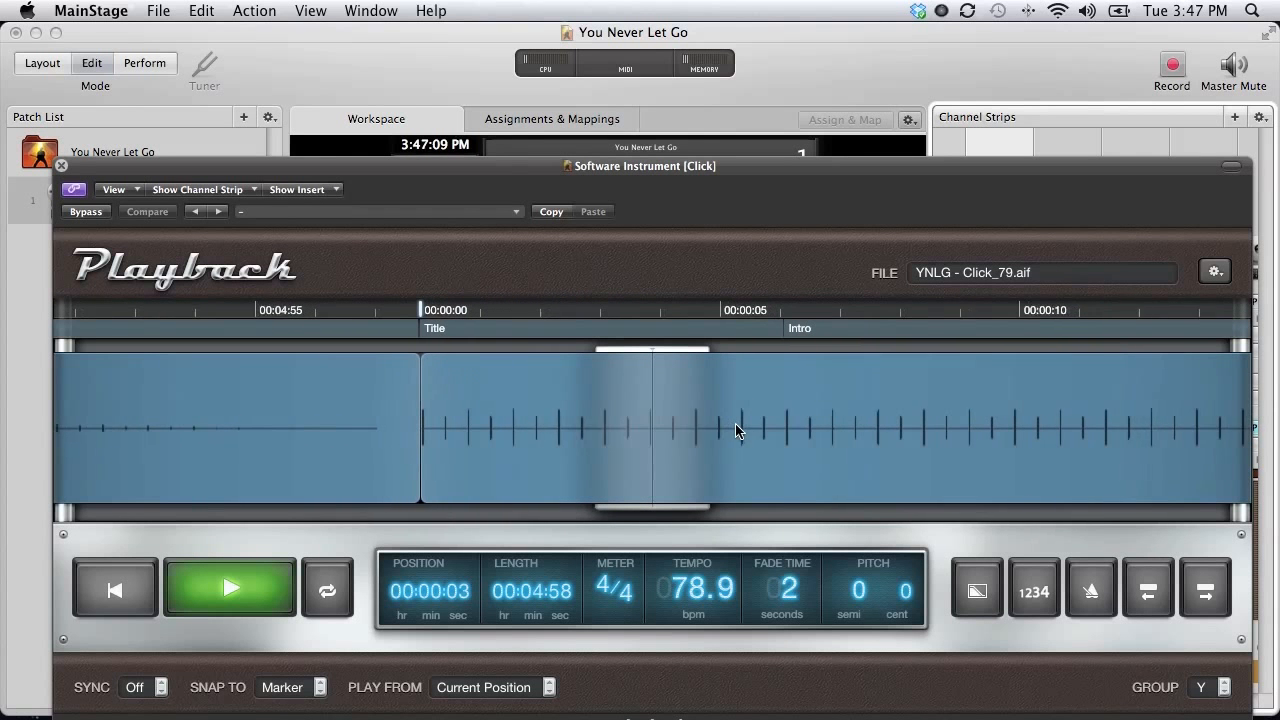
{"action": "left_click_drag", "start_coordinate": [781, 177], "coordinate": [766, 397]}
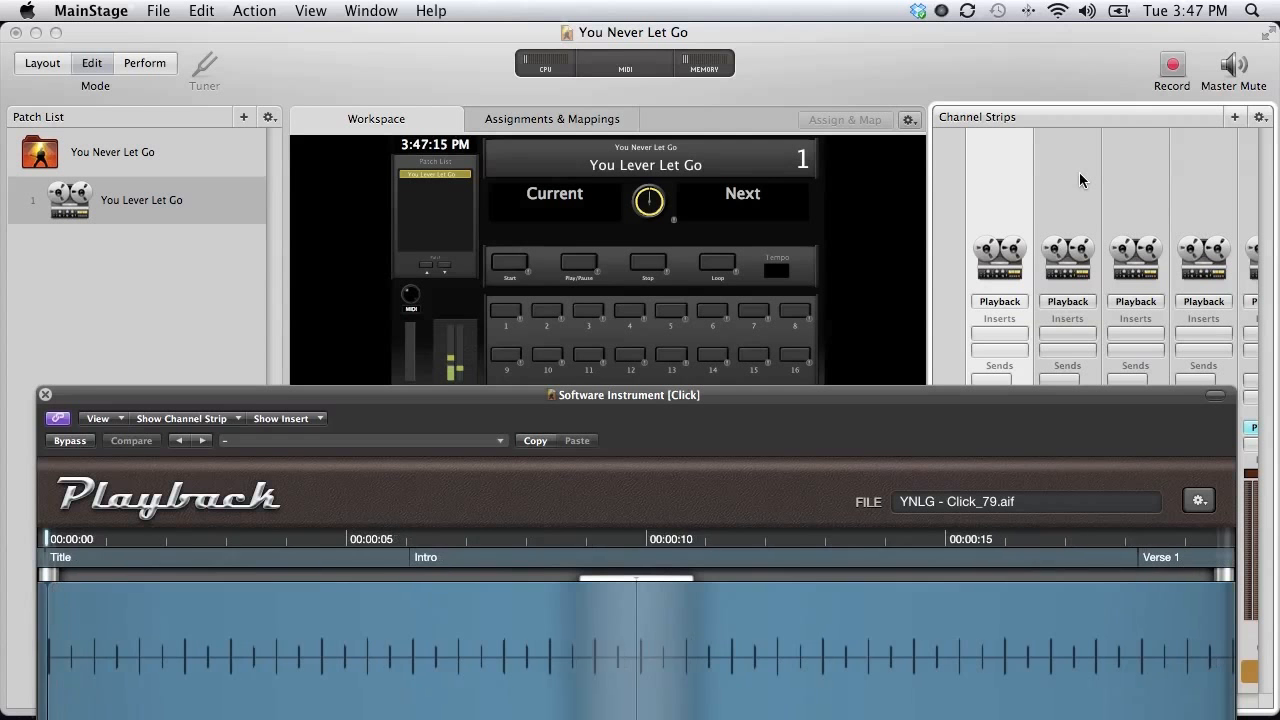
View the Guide, Drums, Bass and Perc strips' playback while the tracks play.
{"action": "left_click", "coordinate": [1068, 180]}
{"action": "left_click_drag", "start_coordinate": [835, 398], "coordinate": [809, 294]}
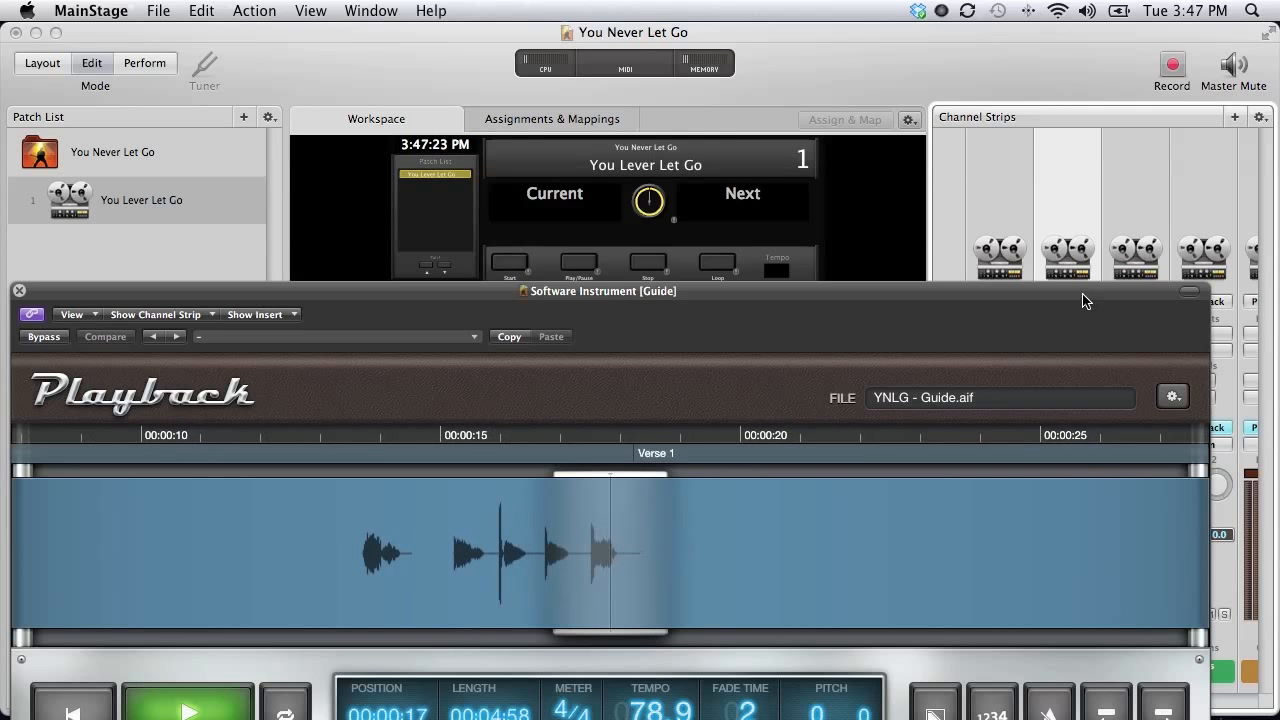
{"action": "left_click", "coordinate": [1129, 189]}
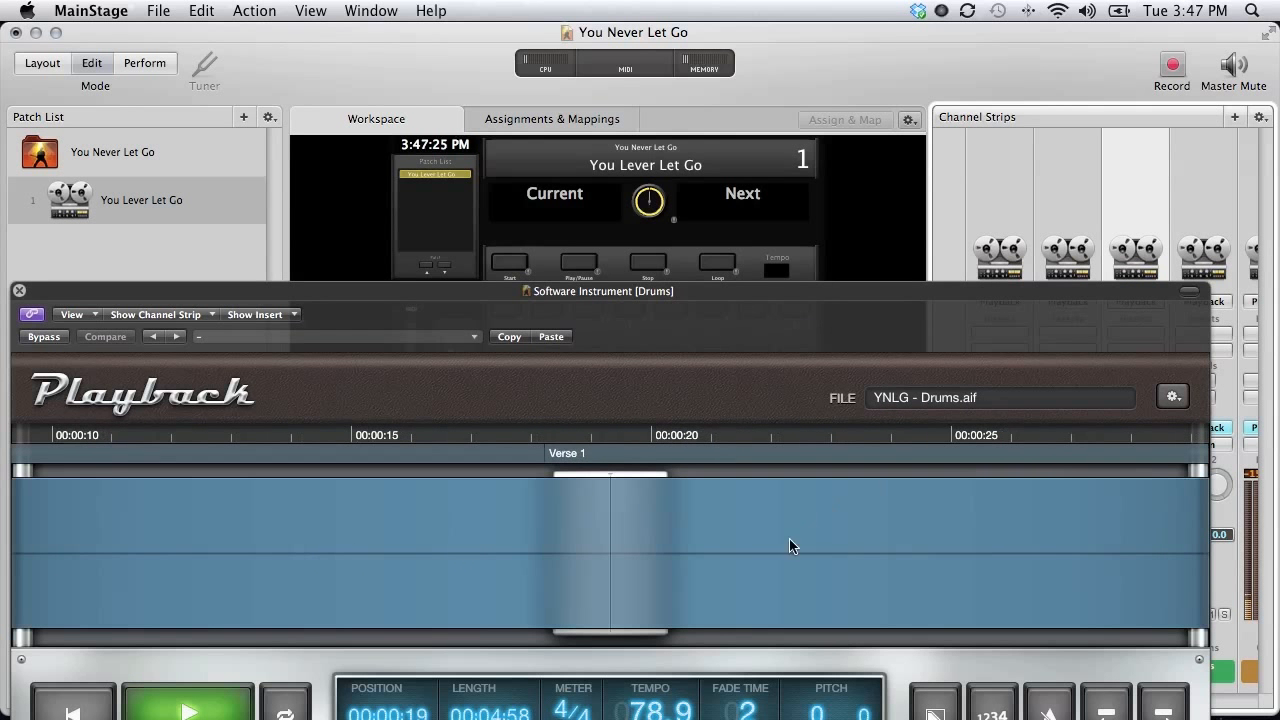
{"action": "left_click", "coordinate": [1197, 173]}
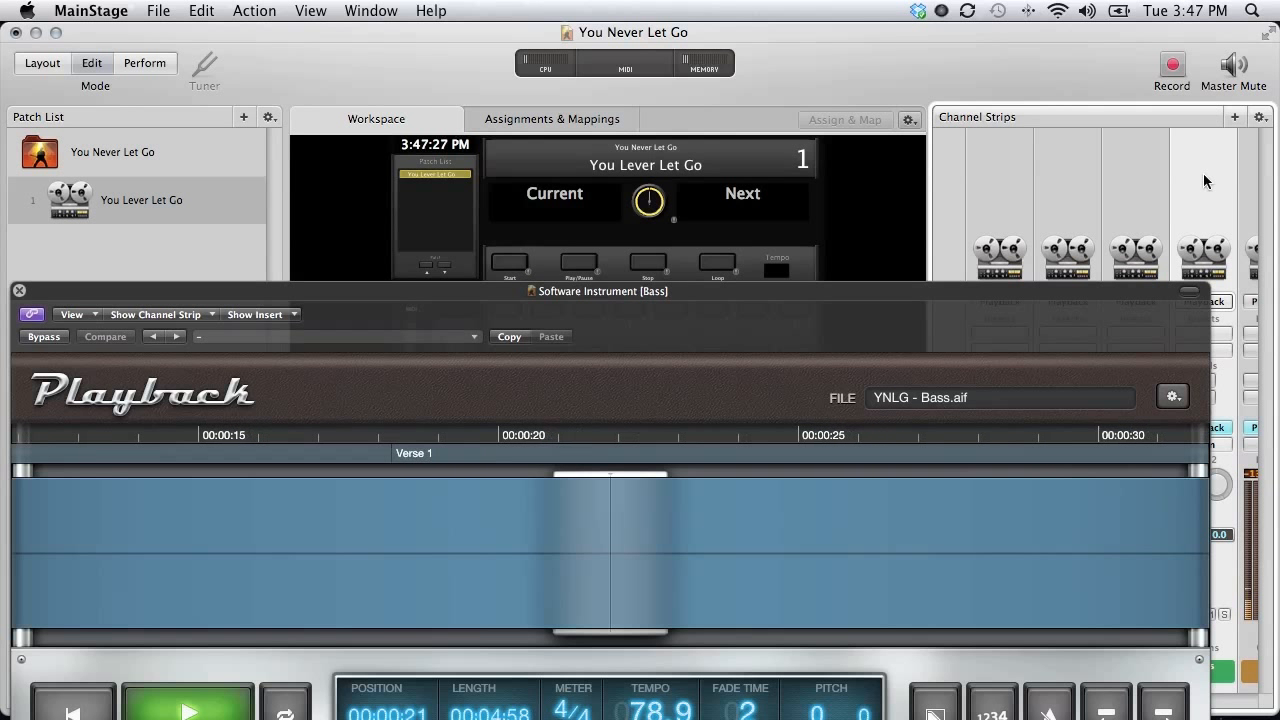
{"action": "scroll", "coordinate": [1221, 177], "scroll_direction": "right", "scroll_amount": 2}
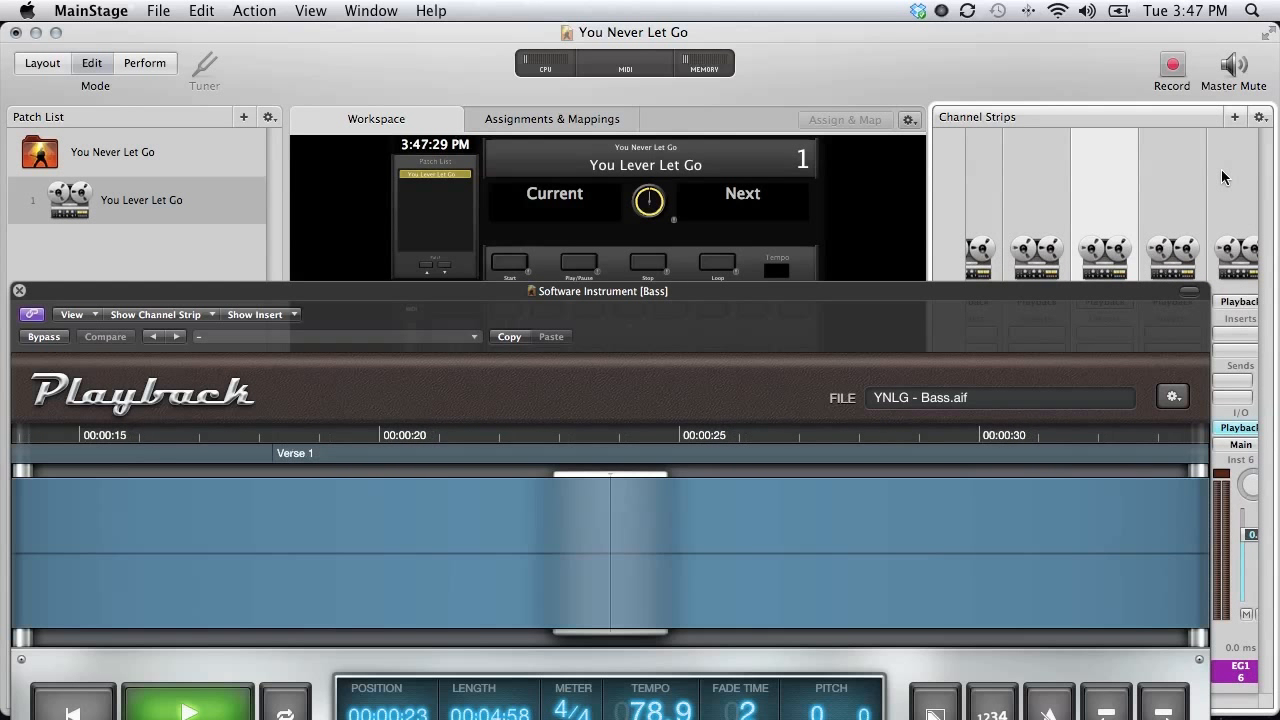
{"action": "scroll", "coordinate": [1175, 180], "scroll_direction": "right", "scroll_amount": 2}
{"action": "left_click", "coordinate": [1052, 183]}
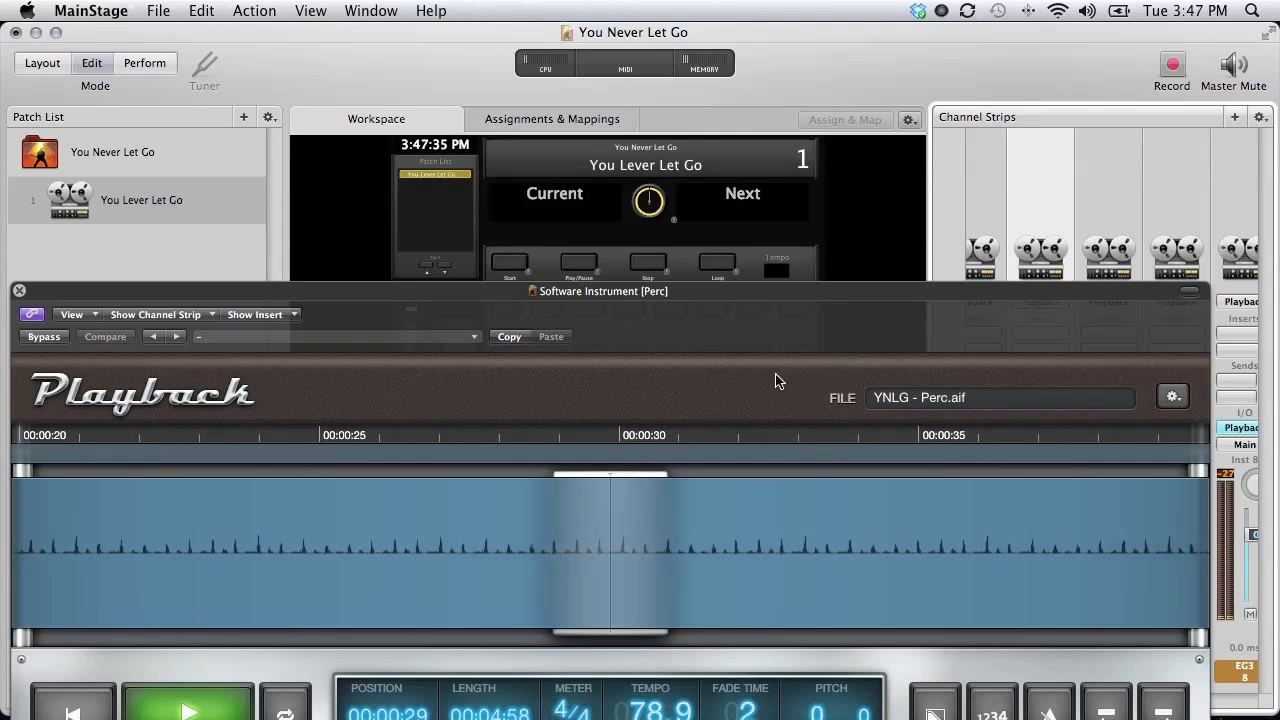
{"action": "left_click_drag", "start_coordinate": [788, 287], "coordinate": [854, 177]}
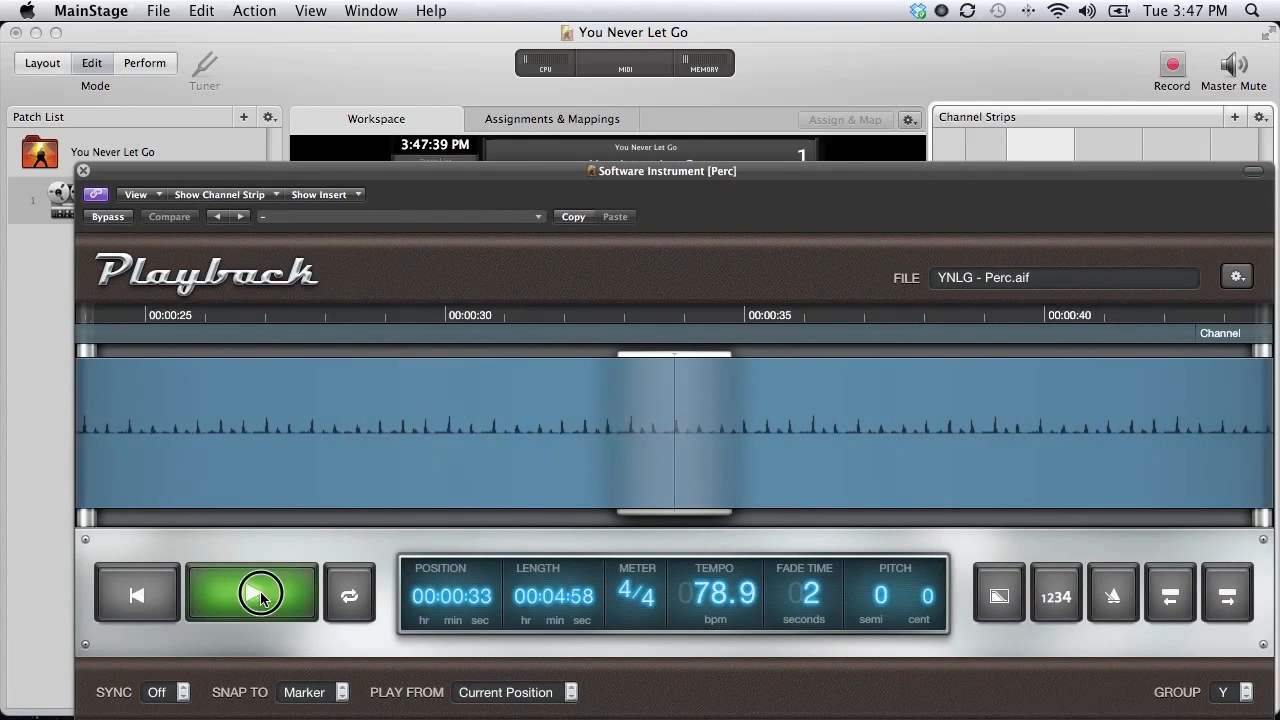
Stop playback at 00:00:34, close the Perc plug-in window and save the concert.
{"action": "left_click", "coordinate": [255, 592]}
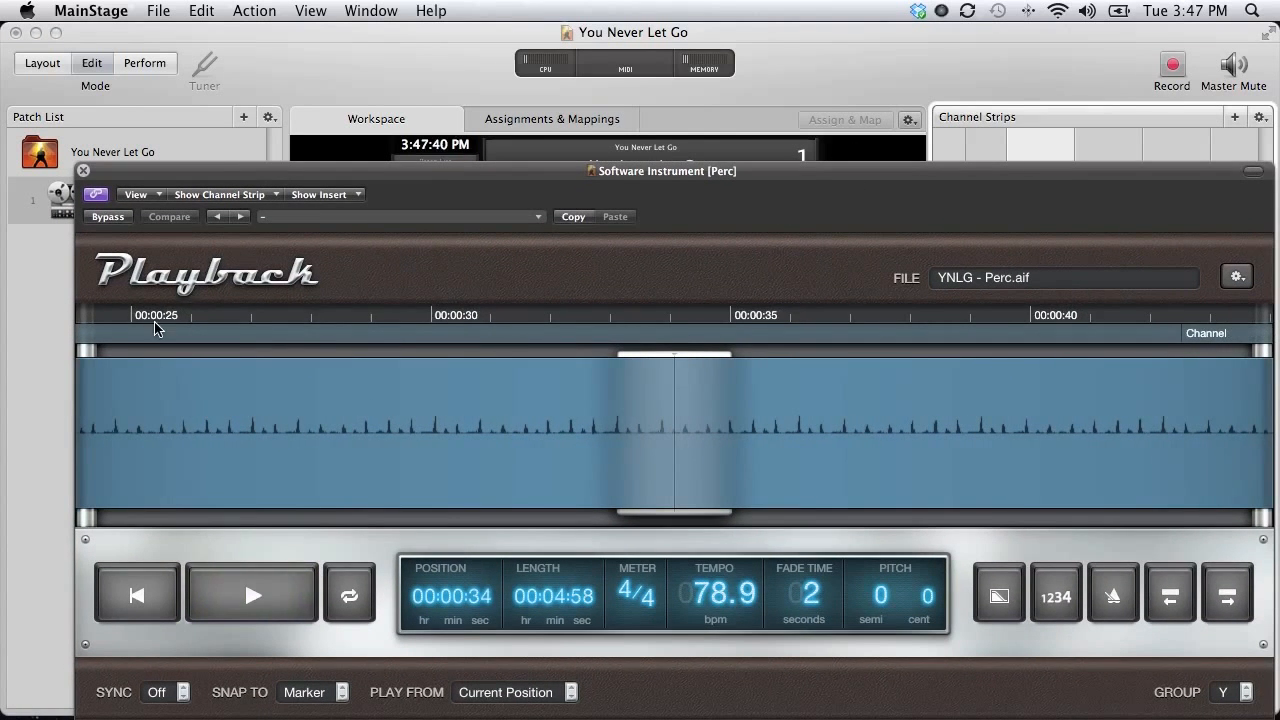
{"action": "left_click", "coordinate": [84, 171]}
{"action": "left_click", "coordinate": [158, 10]}
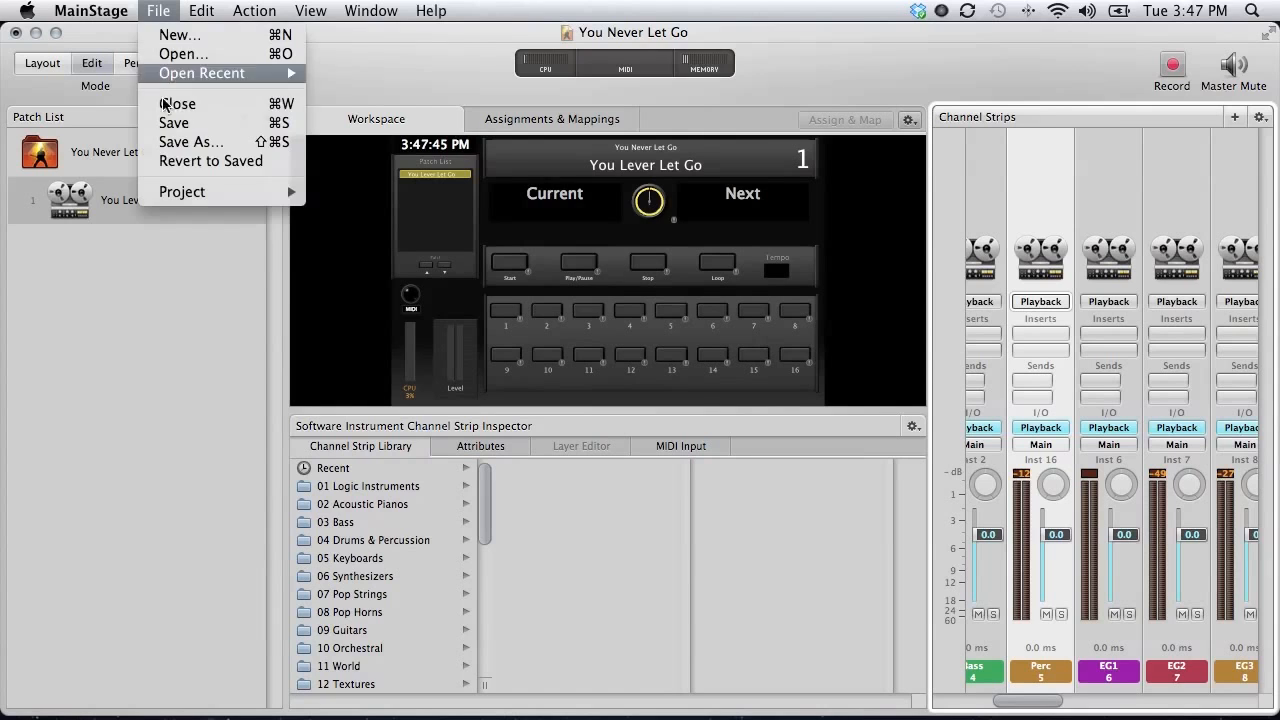